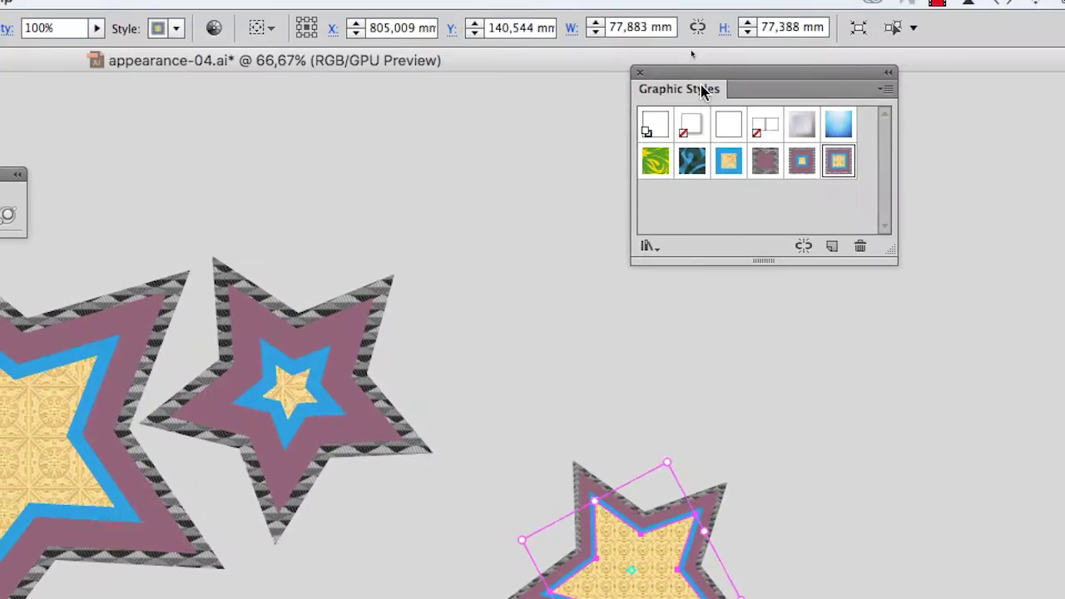
Step: Move the Graphic Styles panel near the selected star and deselect the star
left_click_drag(691, 72, 515, 208)
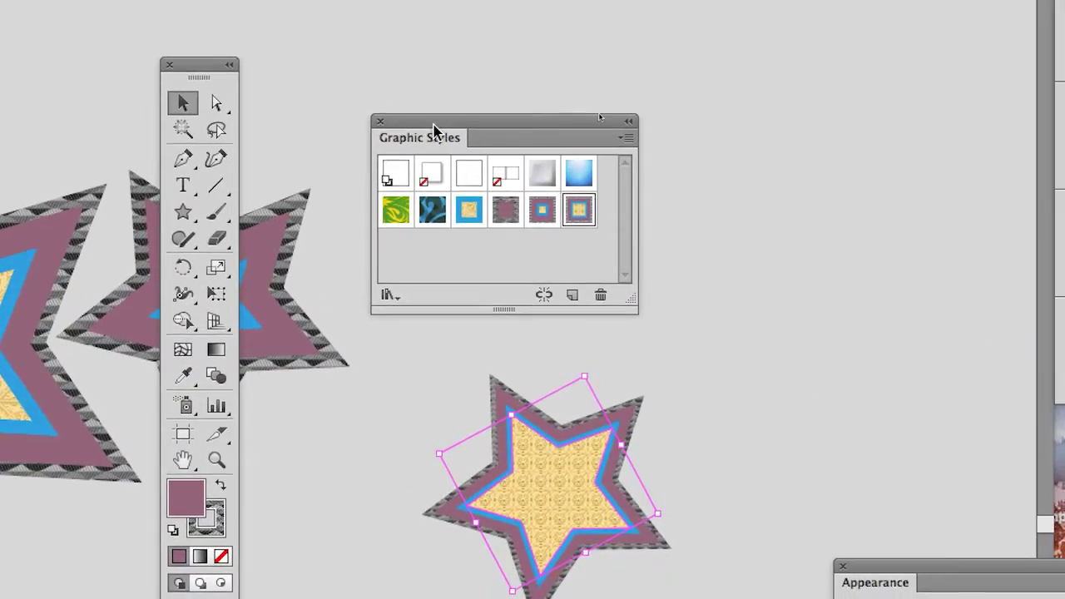
left_click_drag(573, 129, 537, 62)
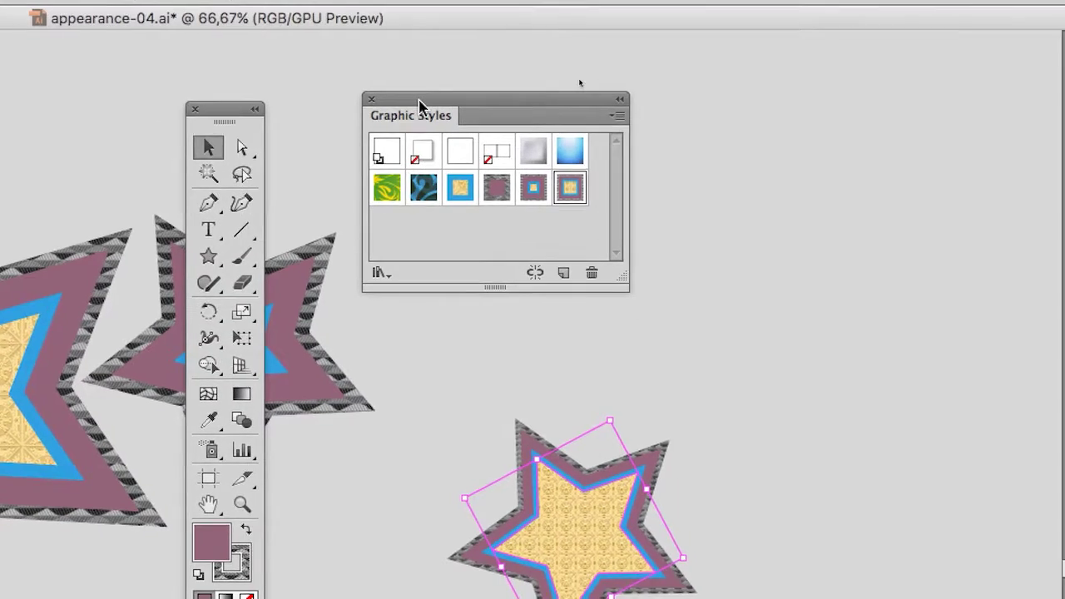
left_click_drag(421, 127, 420, 264)
left_click_drag(418, 154, 424, 131)
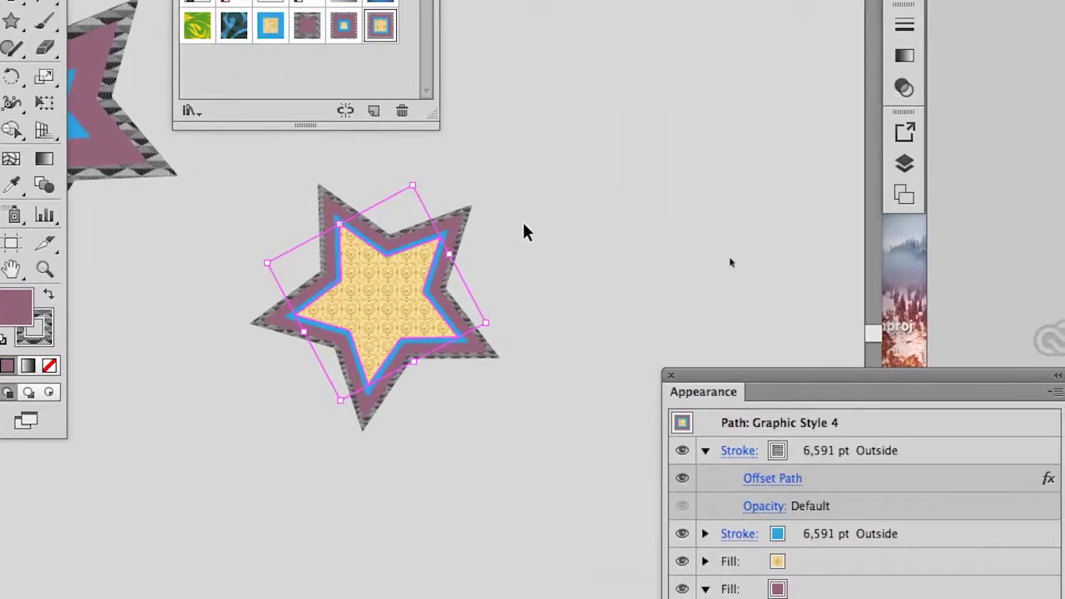
left_click(523, 223)
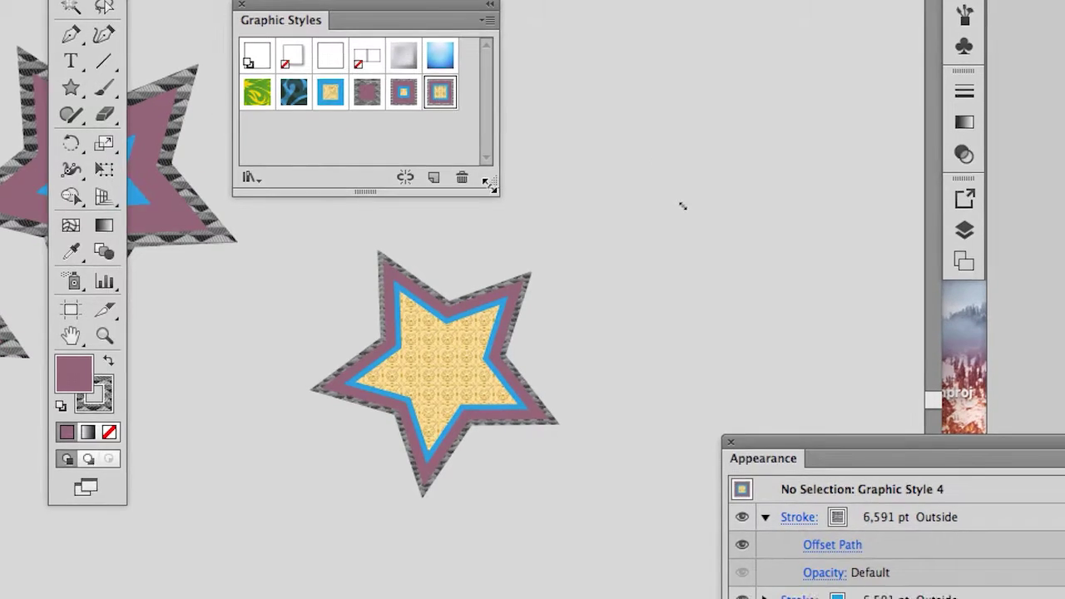
Step: Widen the Graphic Styles panel and duplicate Graphic Style 4
left_click_drag(522, 240, 594, 234)
left_click_drag(424, 146, 565, 217)
left_click_drag(496, 179, 495, 179)
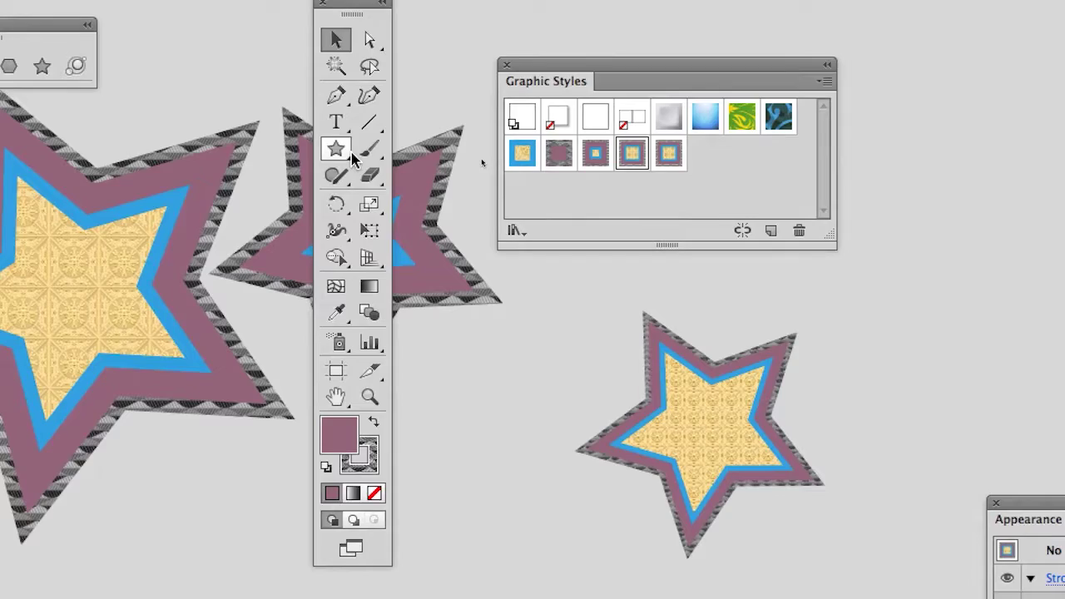
Step: Draw a star about 67 by 64 mm to the upper right of the existing one and apply Graphic Style 5
left_click(324, 105)
left_click_drag(934, 250, 947, 253)
left_click_drag(559, 202, 615, 225)
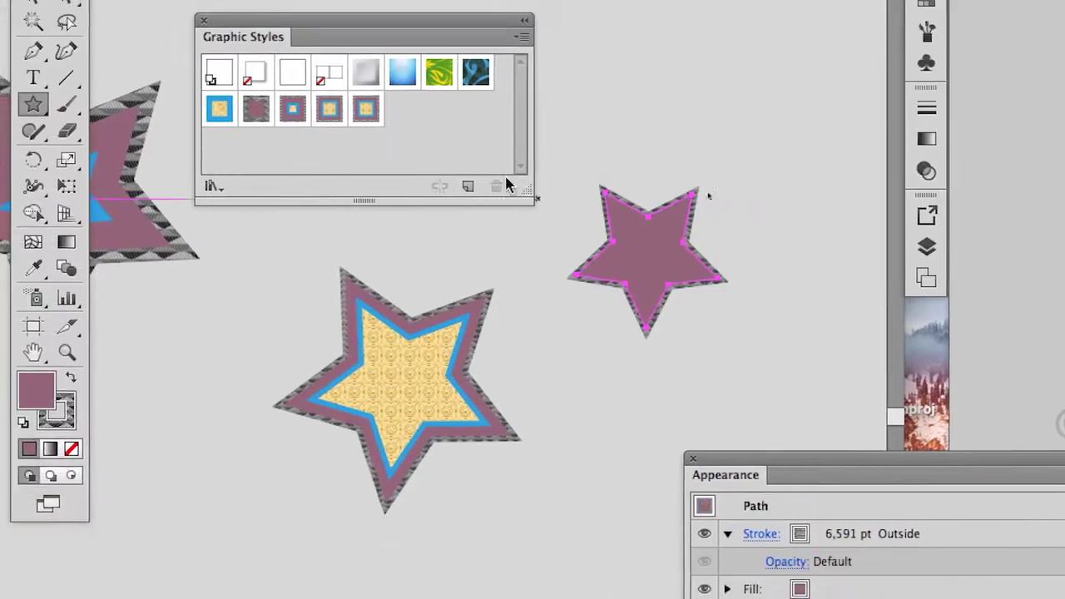
left_click(265, 57)
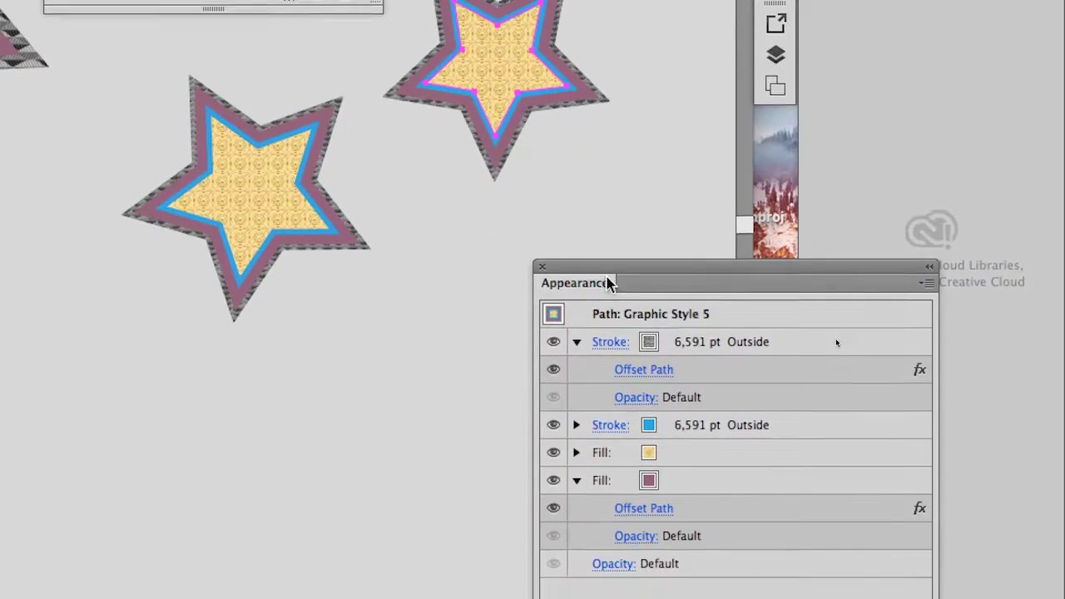
Step: Move the Appearance panel beside the new star and change the star's bottom purple fill to orange
left_click_drag(842, 501, 868, 415)
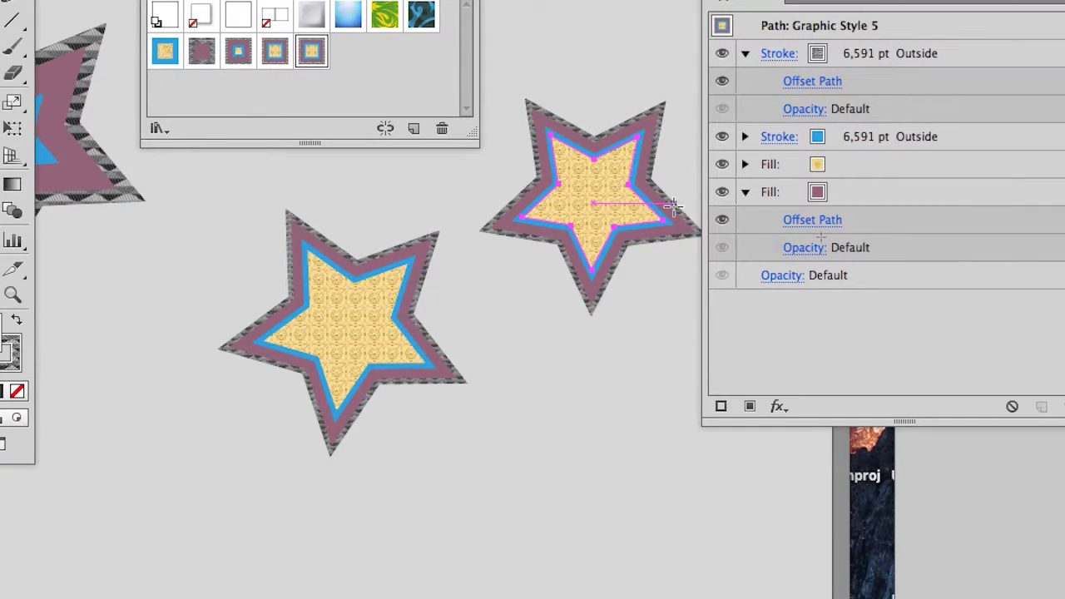
scroll(674, 207, "up", 1)
left_click(833, 198)
left_click(834, 196)
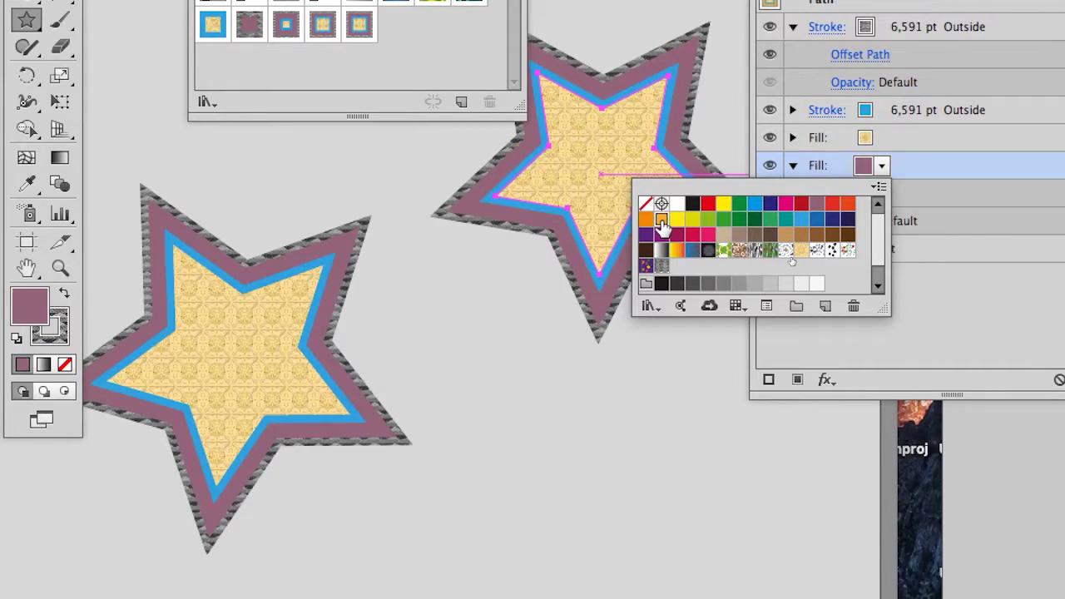
left_click(662, 221)
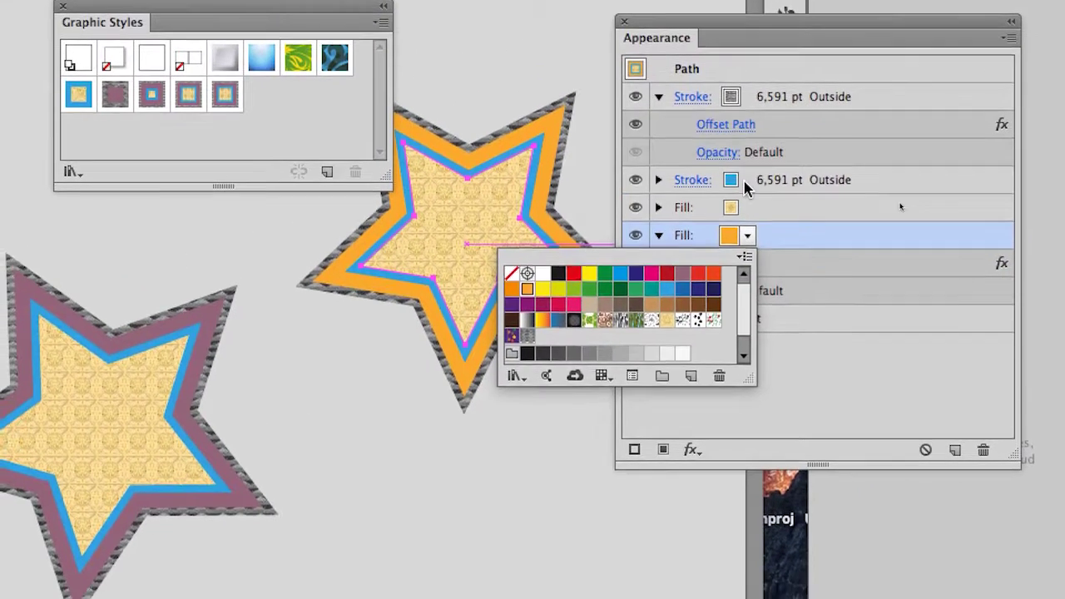
Step: Change the new star's blue stroke to red and save its modified appearance as a new graphic style
key("Escape")
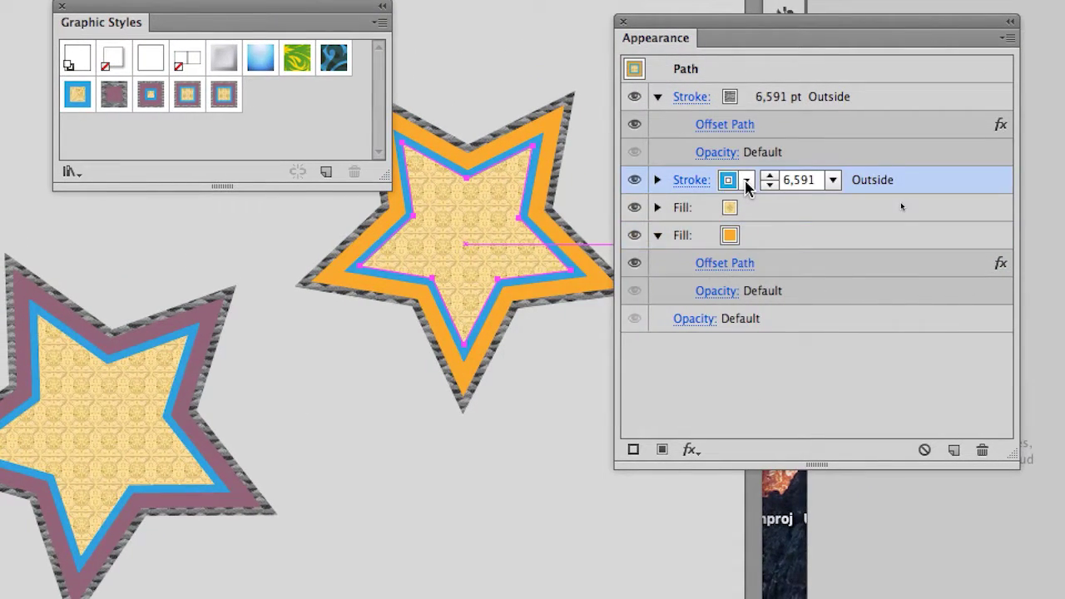
left_click(747, 182)
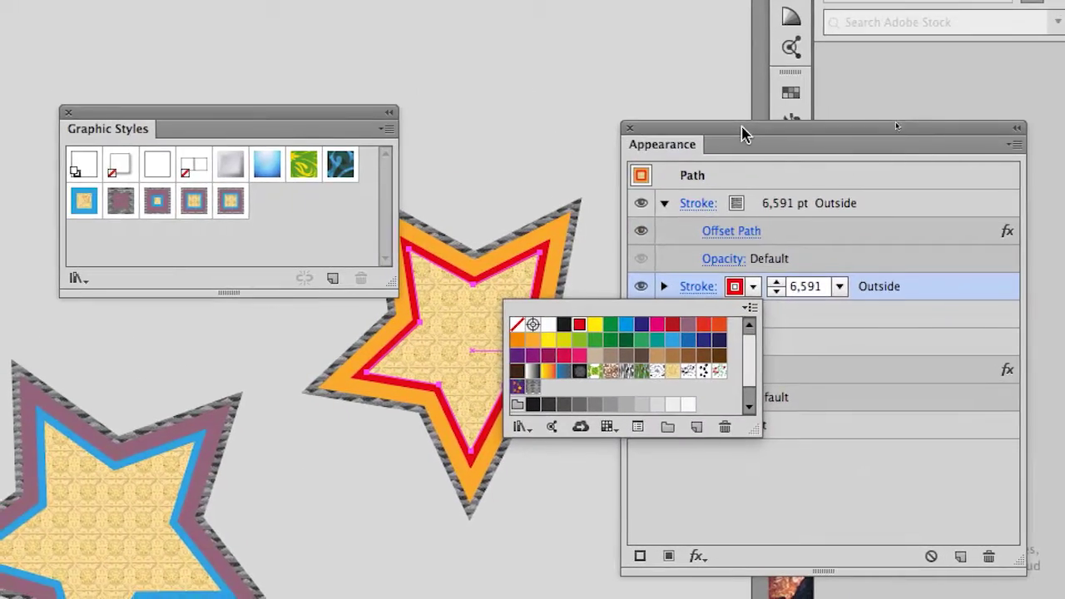
left_click(743, 128)
left_click_drag(757, 131, 799, 137)
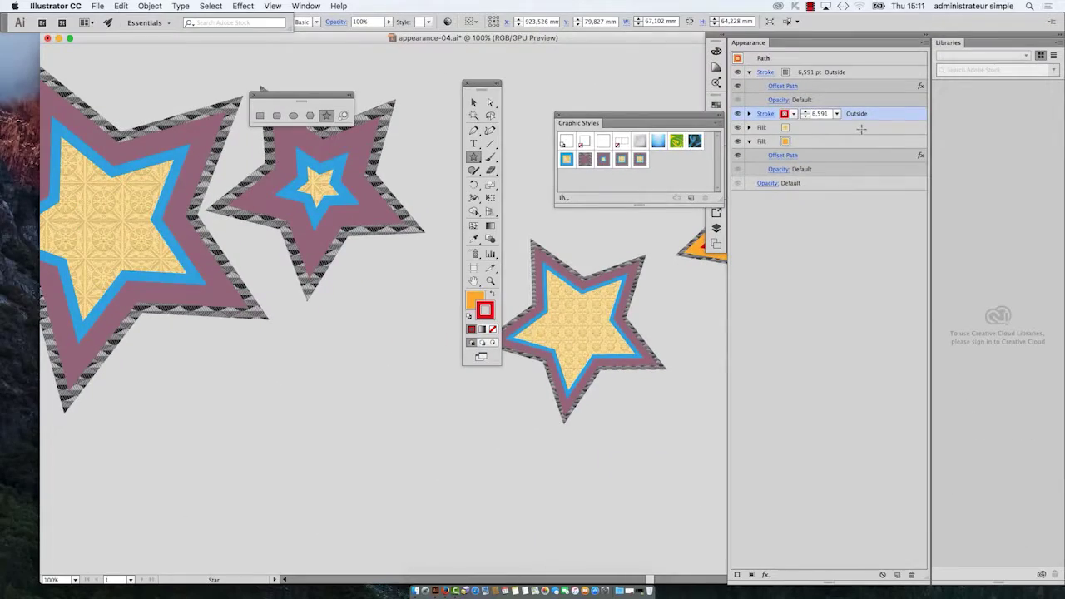
left_click_drag(751, 43, 283, 166)
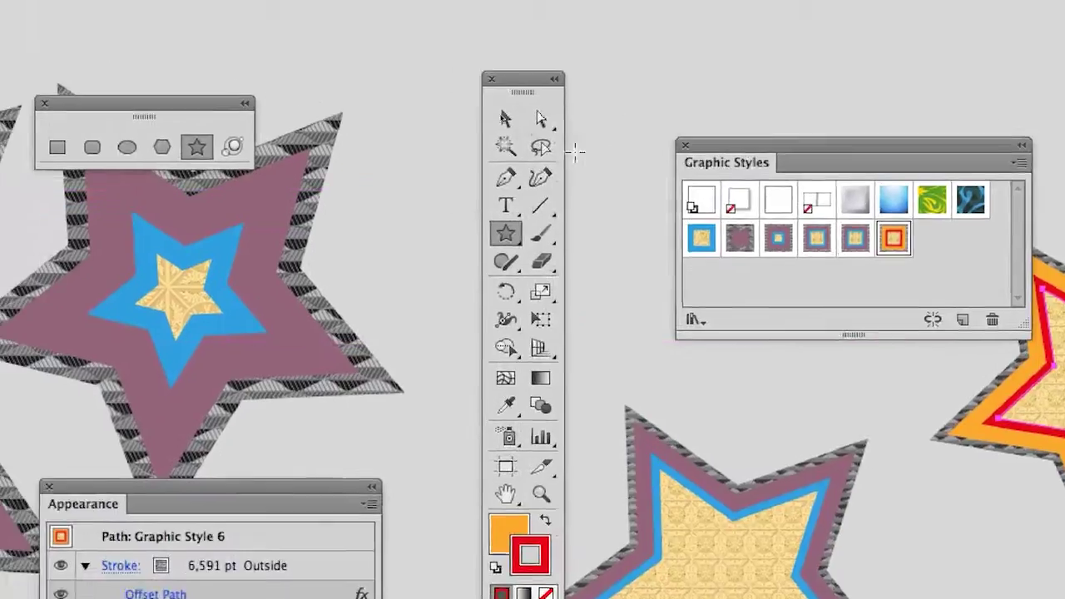
Step: Select the neighbouring purple star, compare Graphic Styles 4 and 5 on it, and apply the orange-and-red Graphic Style 6
left_click(505, 118)
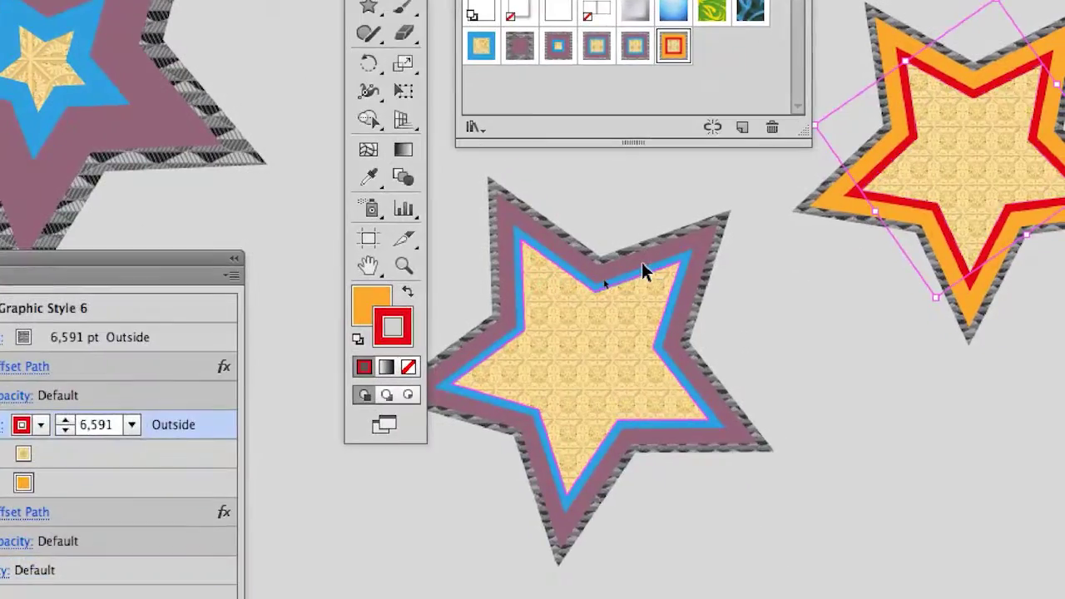
left_click(599, 358)
left_click(630, 121)
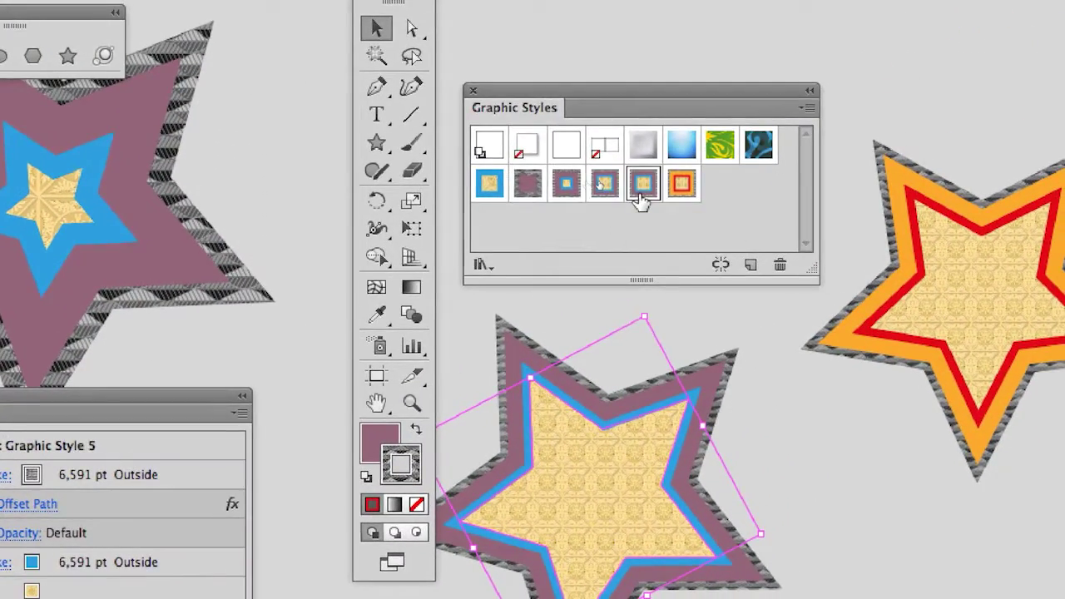
left_click(614, 193)
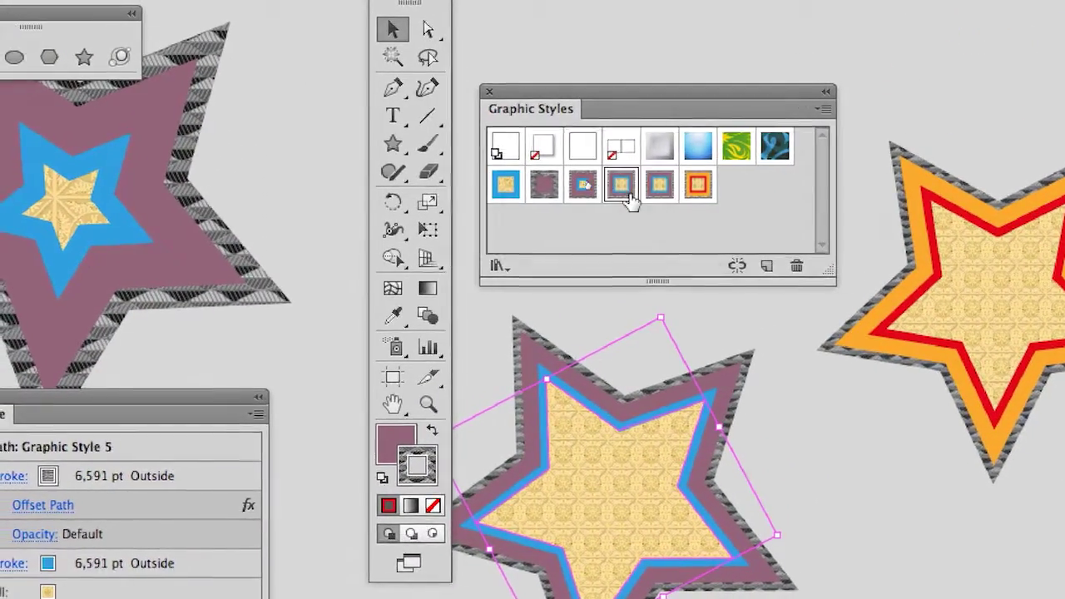
left_click(640, 193)
left_click(607, 192)
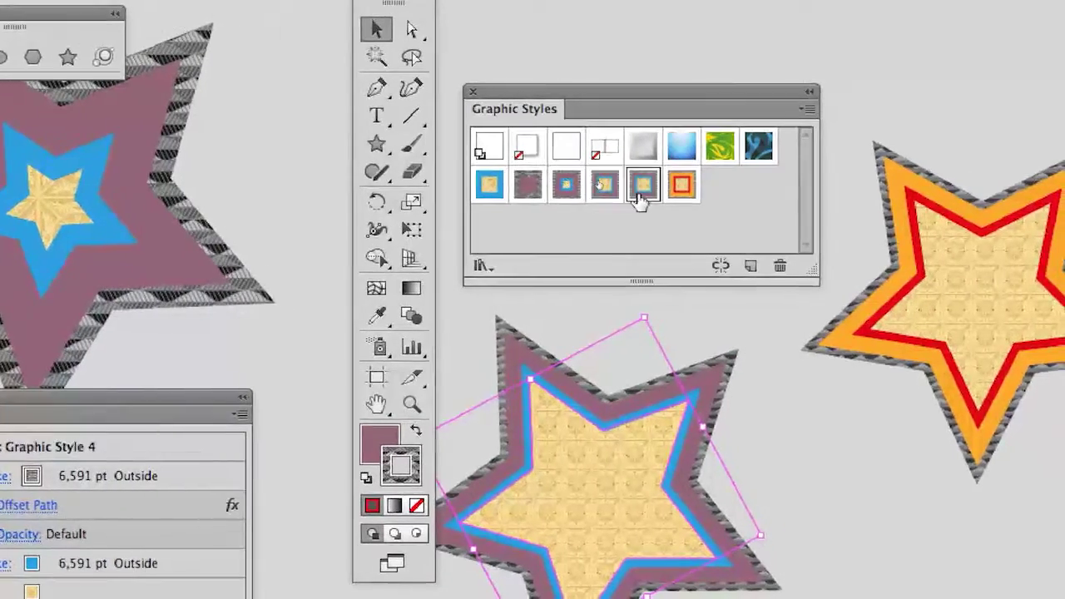
left_click(663, 185)
left_click(654, 190)
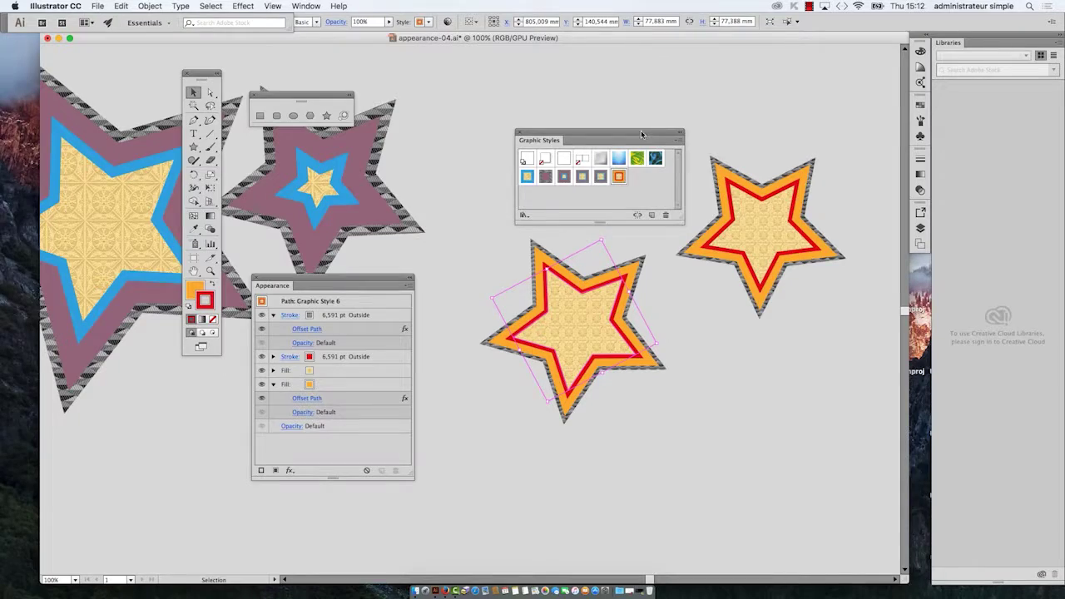
Step: Move the Graphic Styles and Appearance panels clear of the artwork
left_click_drag(642, 134, 501, 71)
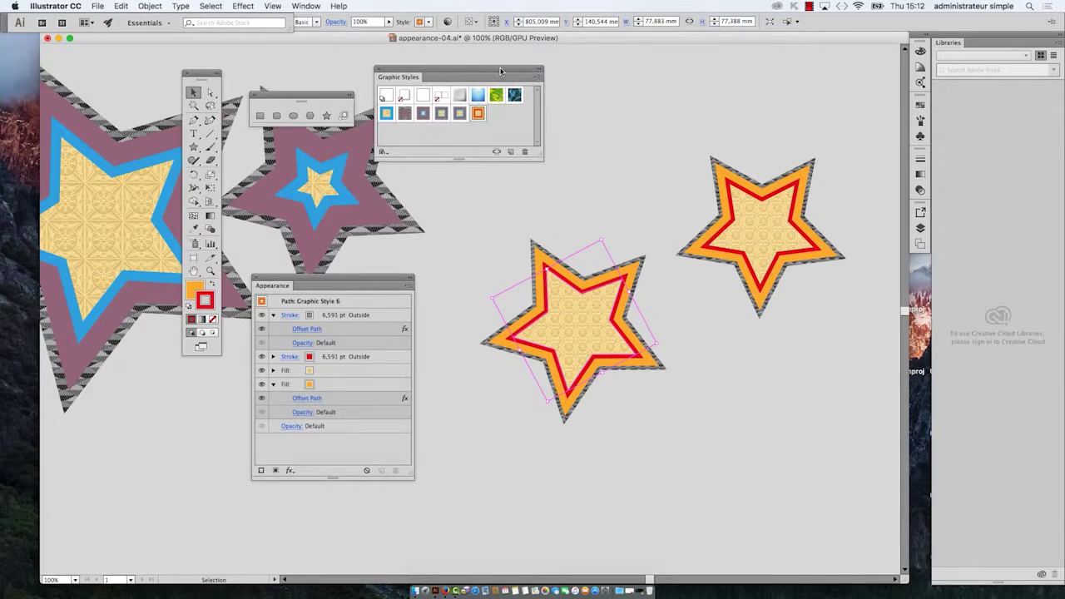
scroll(671, 291, "down", 3)
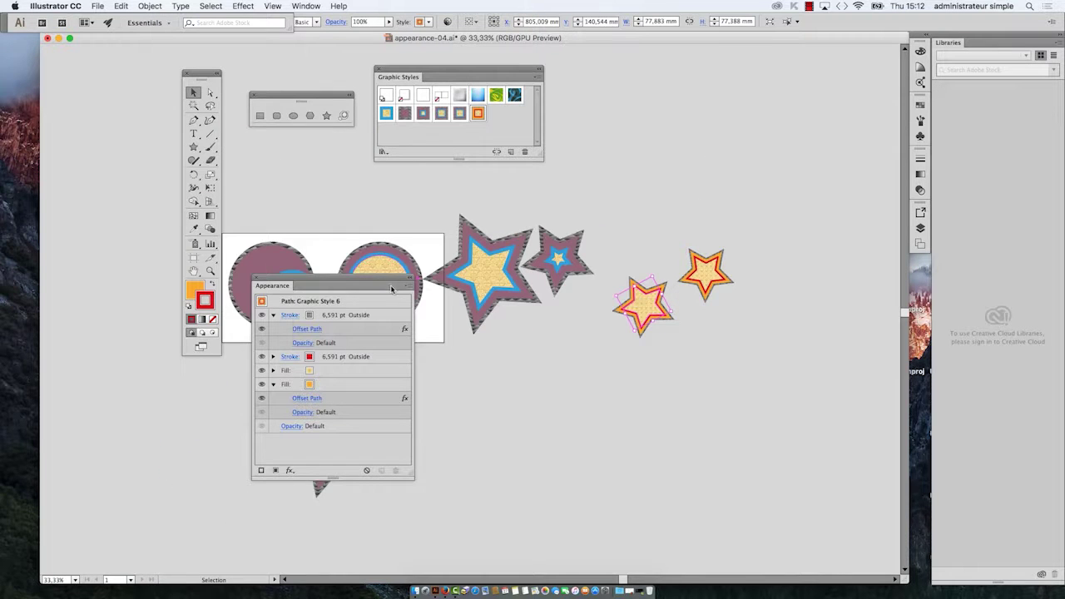
left_click_drag(382, 280, 207, 418)
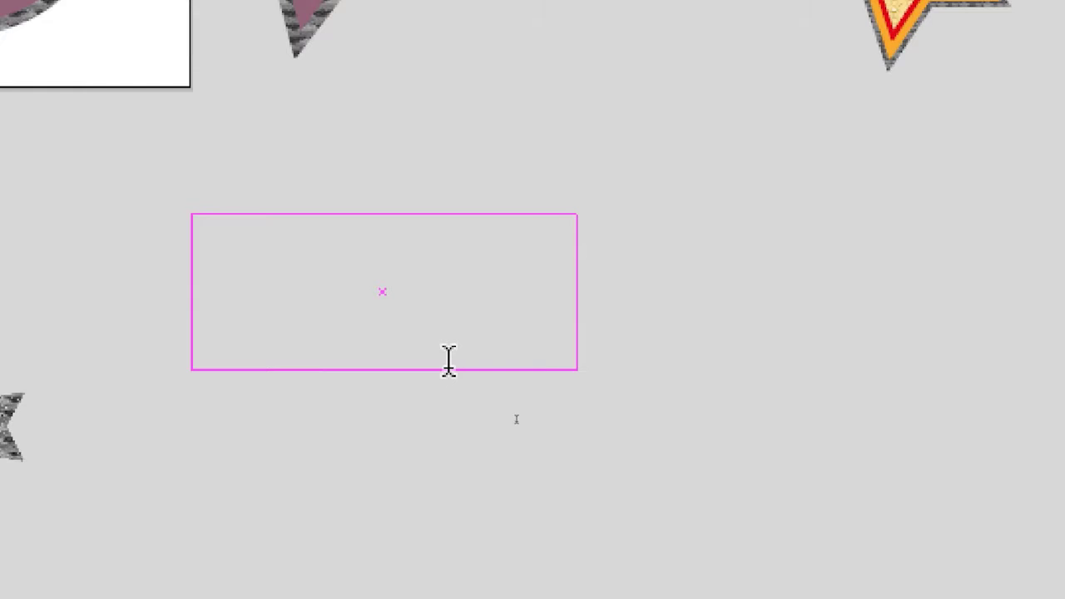
Step: Undo the empty text frame, add the text "good dog" in Myriad Pro, and place it below the large purple star
key("ctrl+z")
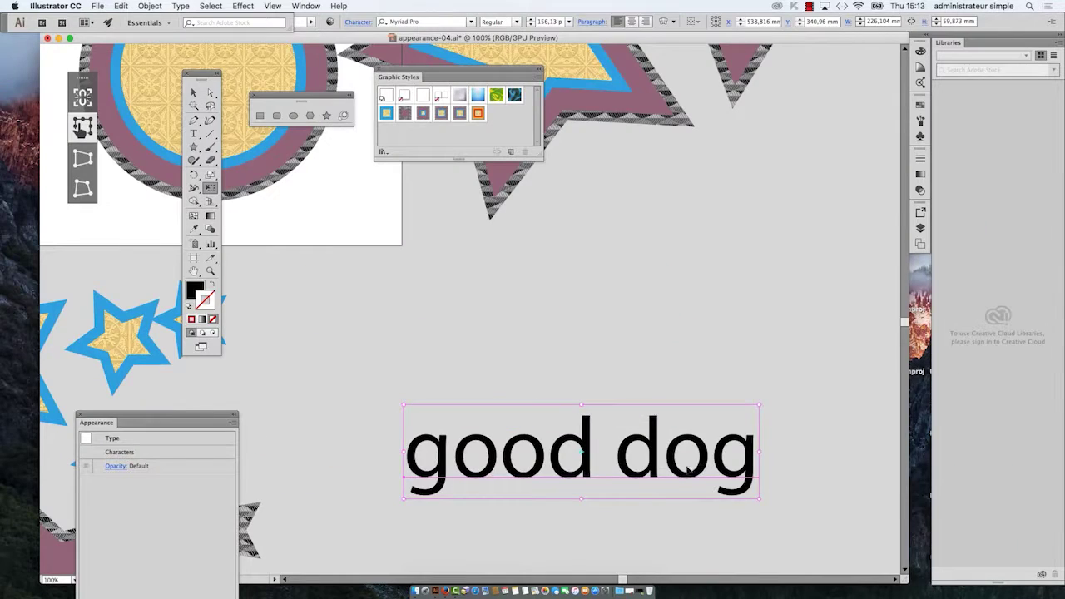
scroll(674, 451, "down", 1)
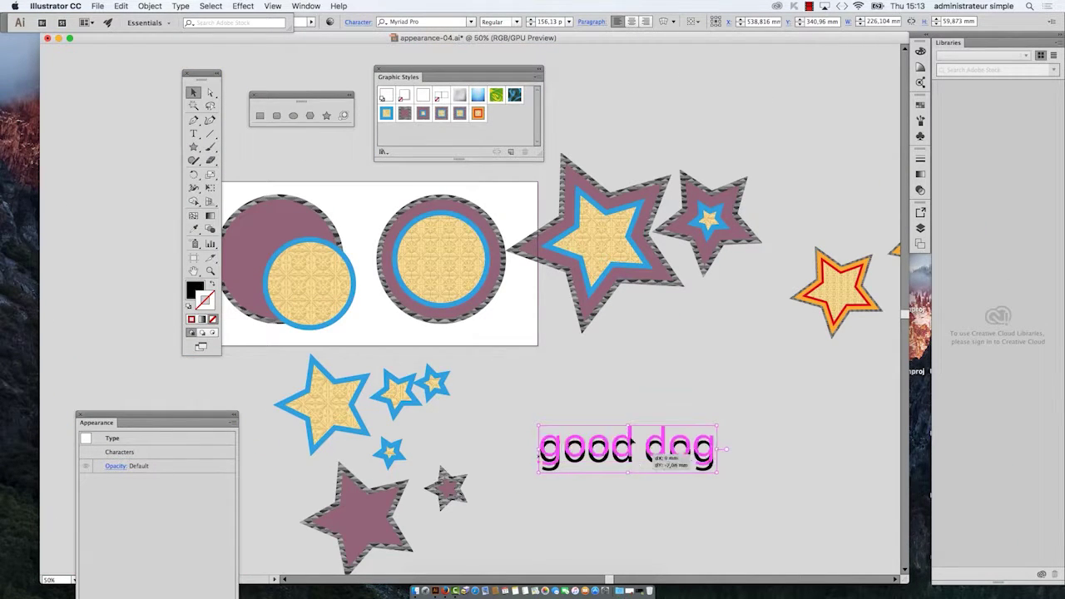
left_click_drag(654, 456, 664, 424)
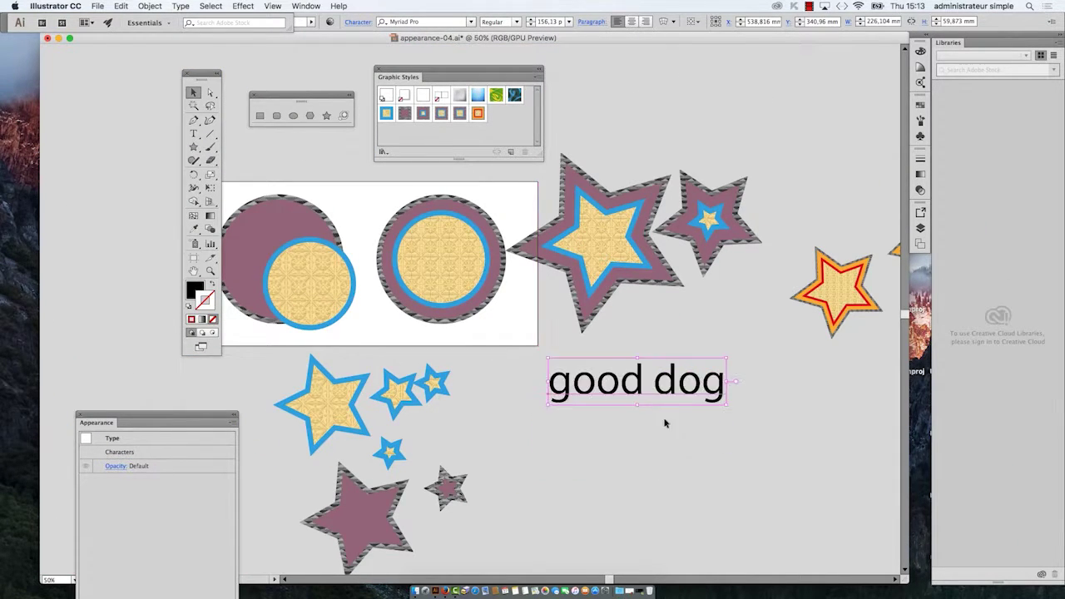
Step: Apply Graphic Style 6 to the "good dog" text and compare it with Graphic Styles 3, 4 and 5
left_click(478, 114)
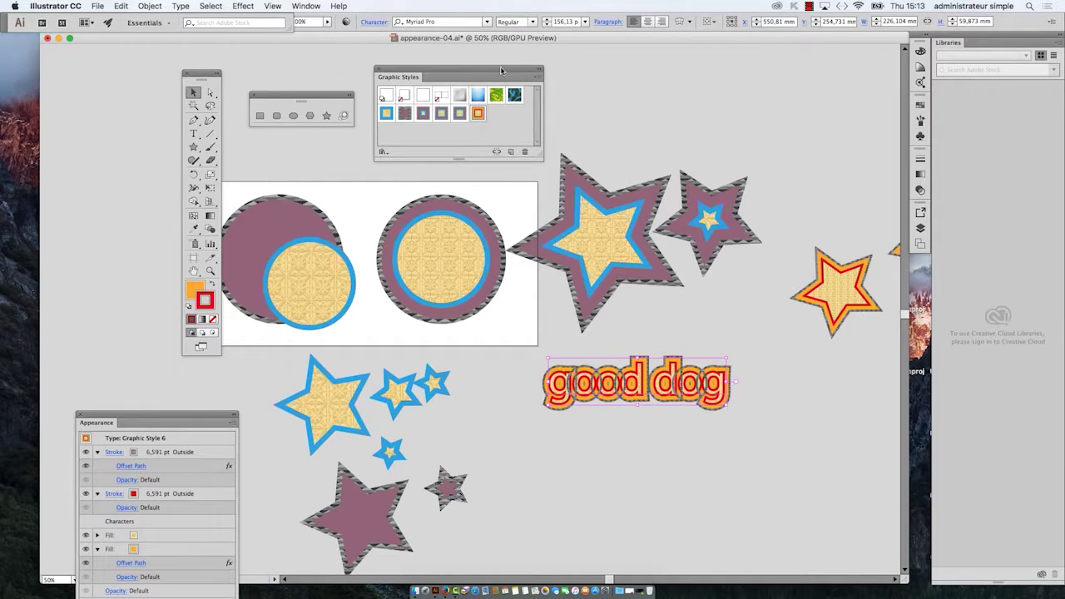
left_click_drag(501, 71, 481, 326)
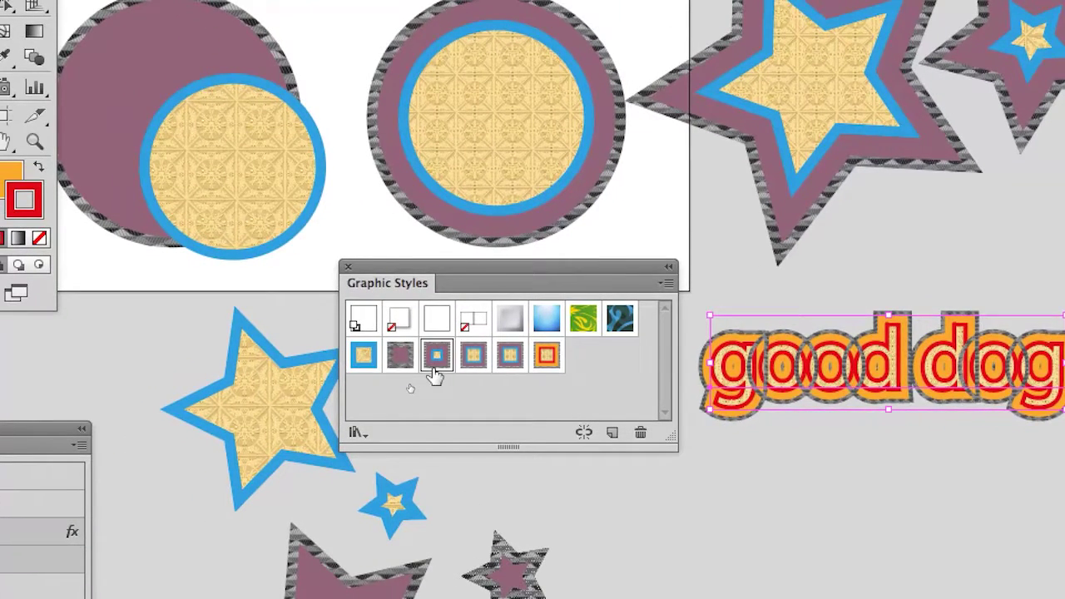
left_click(434, 369)
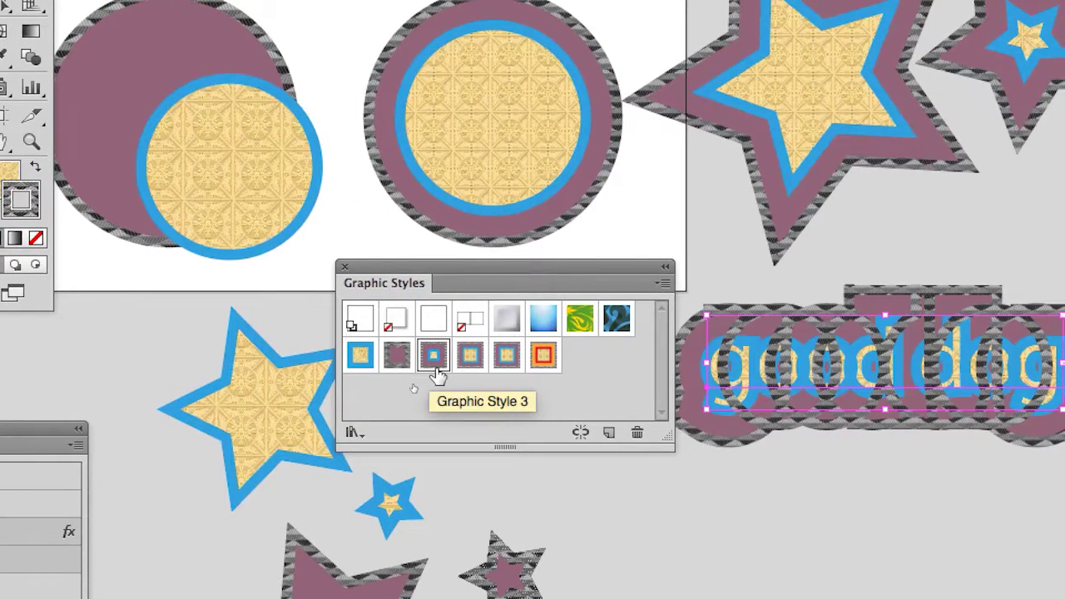
left_click(473, 366)
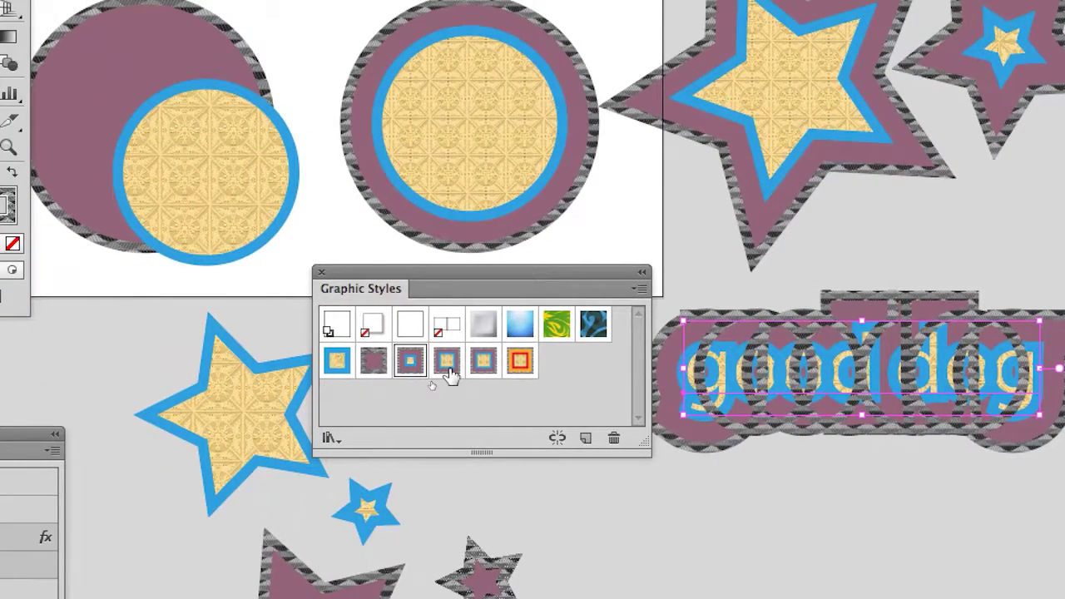
left_click(187, 311)
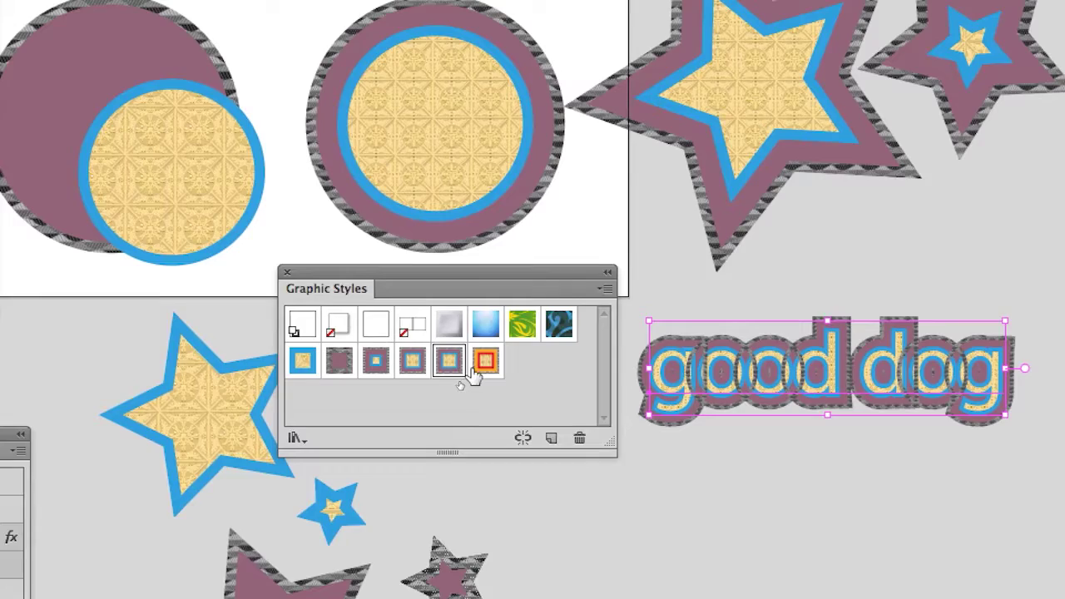
left_click(497, 364)
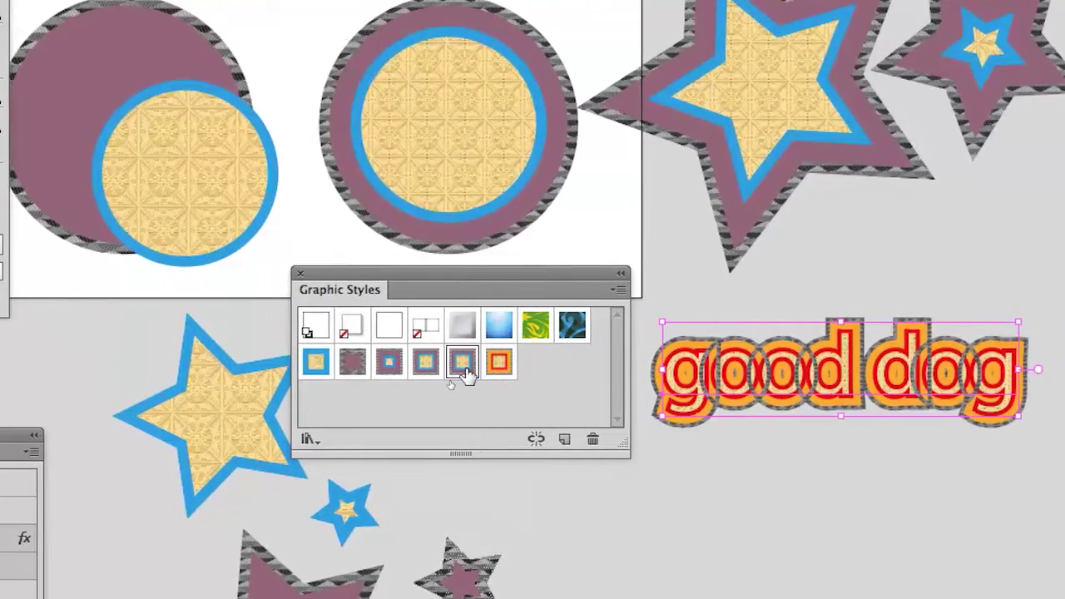
left_click(445, 366)
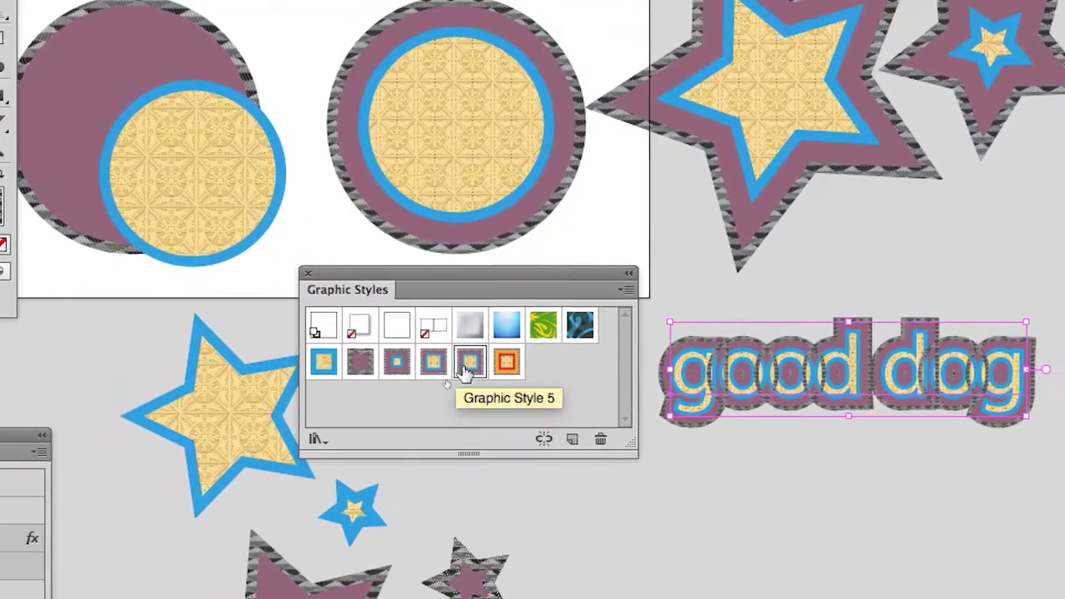
Step: Delete the duplicated Graphic Style 5 and reapply Graphic Style 6 to the "good dog" text
left_click_drag(464, 367, 600, 439)
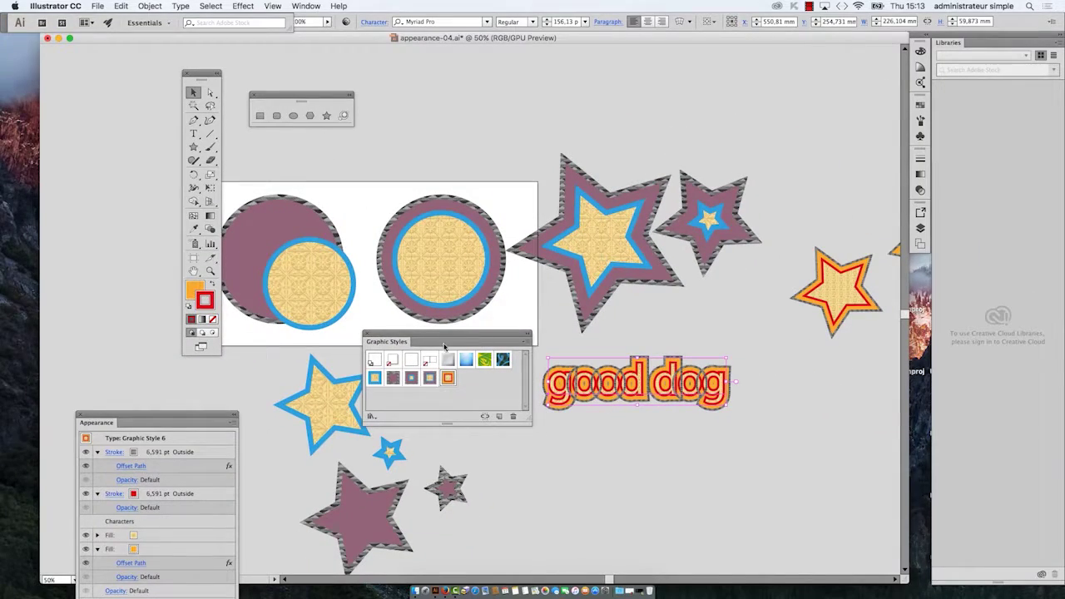
left_click_drag(456, 336, 318, 443)
Step: Edit the styled text, replacing the word "good" with "bad"
scroll(701, 416, "up", 2)
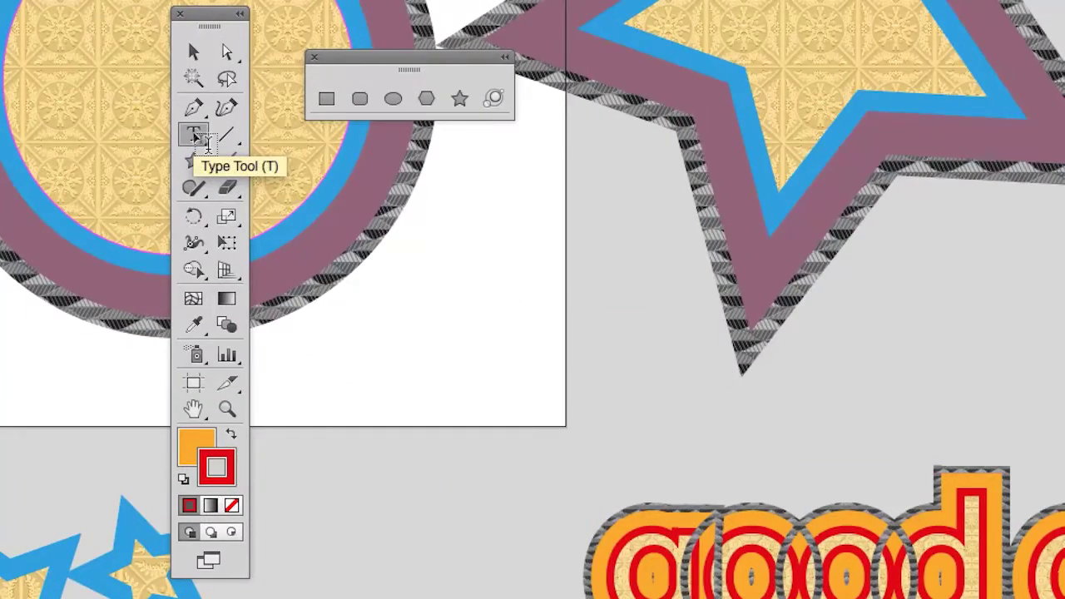
left_click(194, 136)
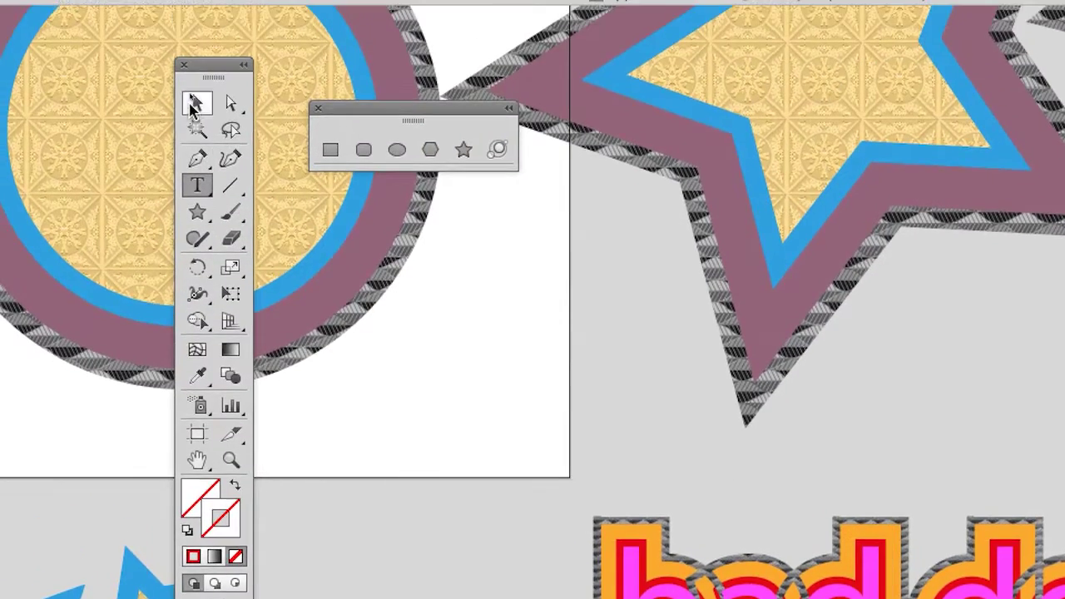
Step: Deselect the "bad dog" text and save the document under the new name appearance-05.ai with the default Illustrator options
left_click(193, 103)
left_click(262, 246)
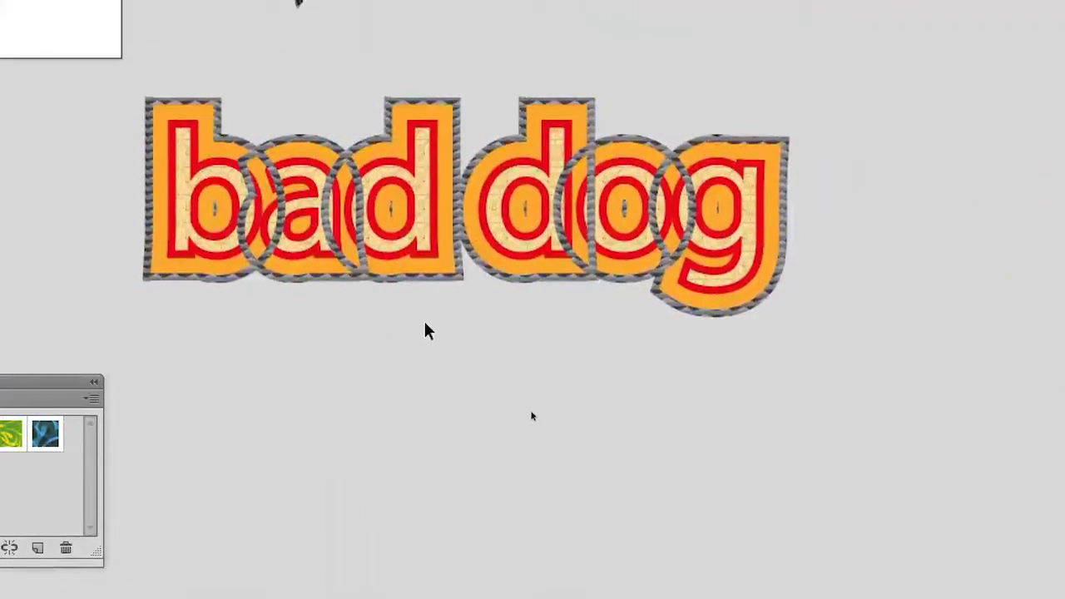
key("ctrl+minus")
key("ctrl+minus")
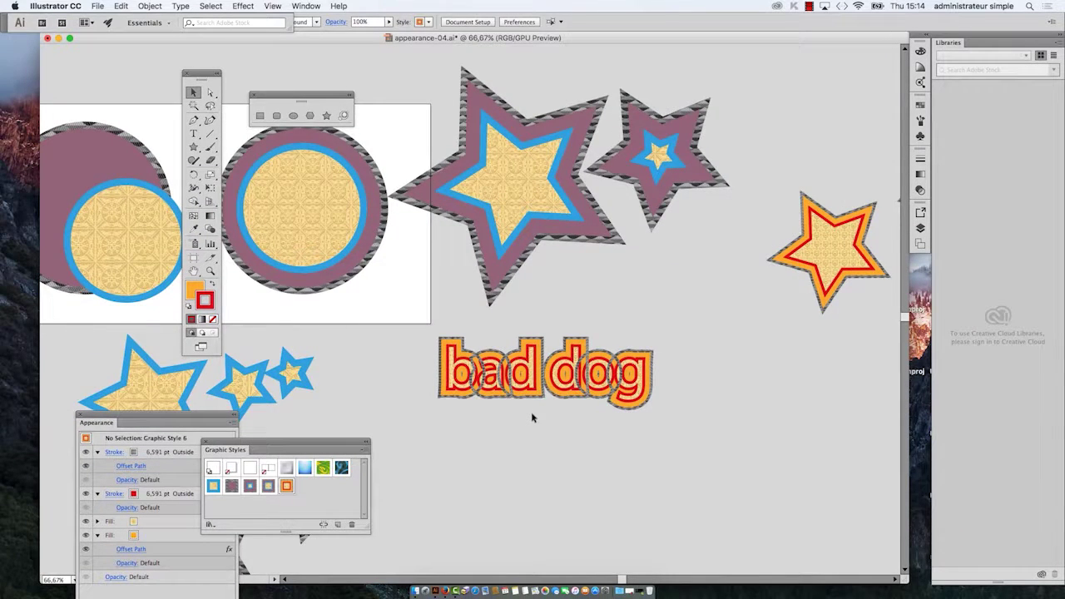
scroll(532, 418, "down", 1)
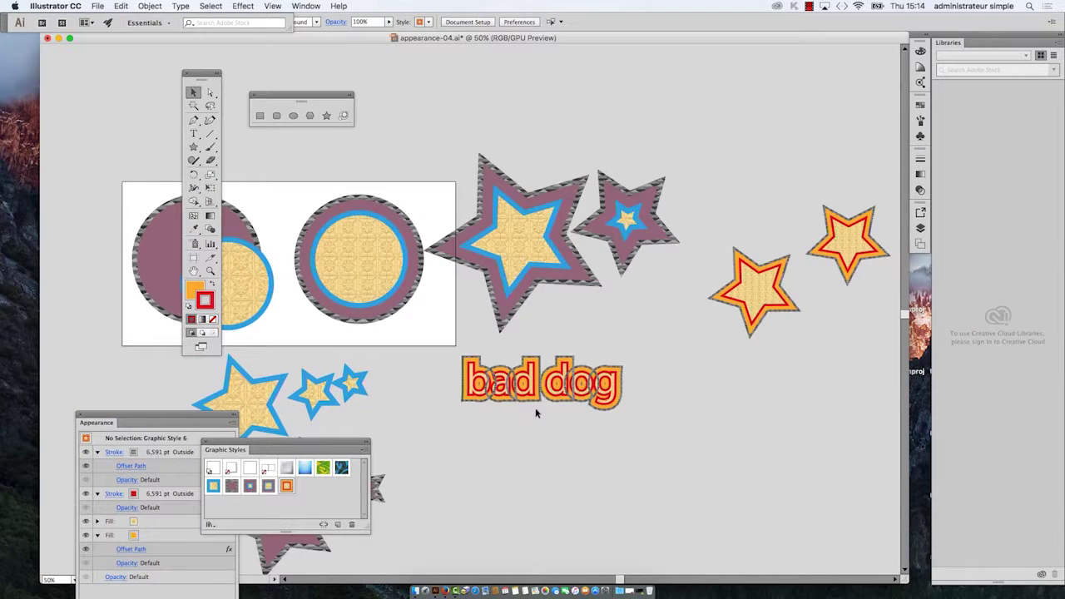
left_click(96, 6)
left_click(164, 101)
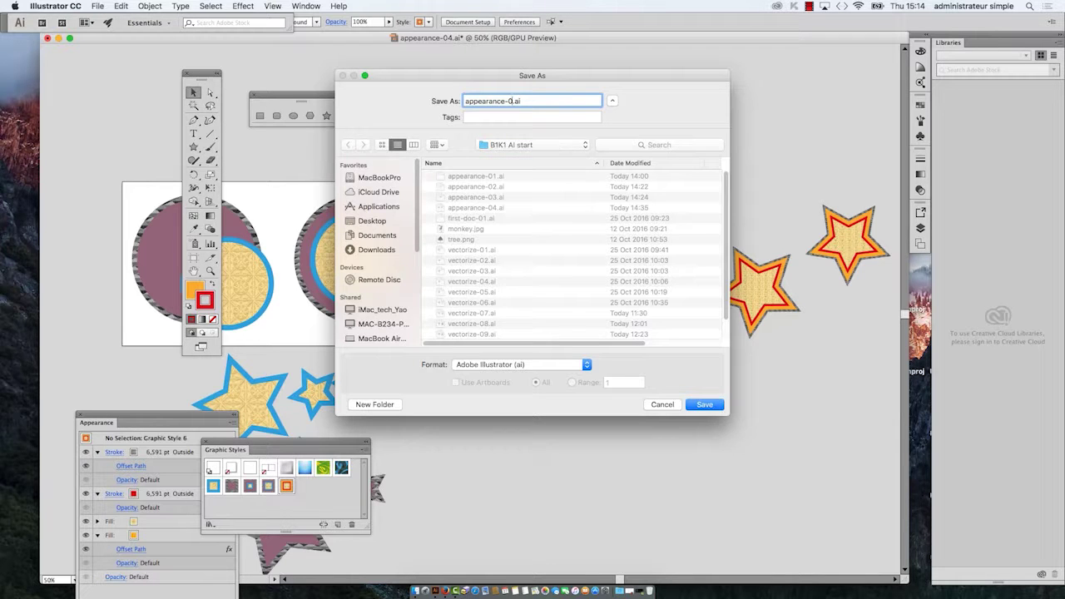
left_click(706, 407)
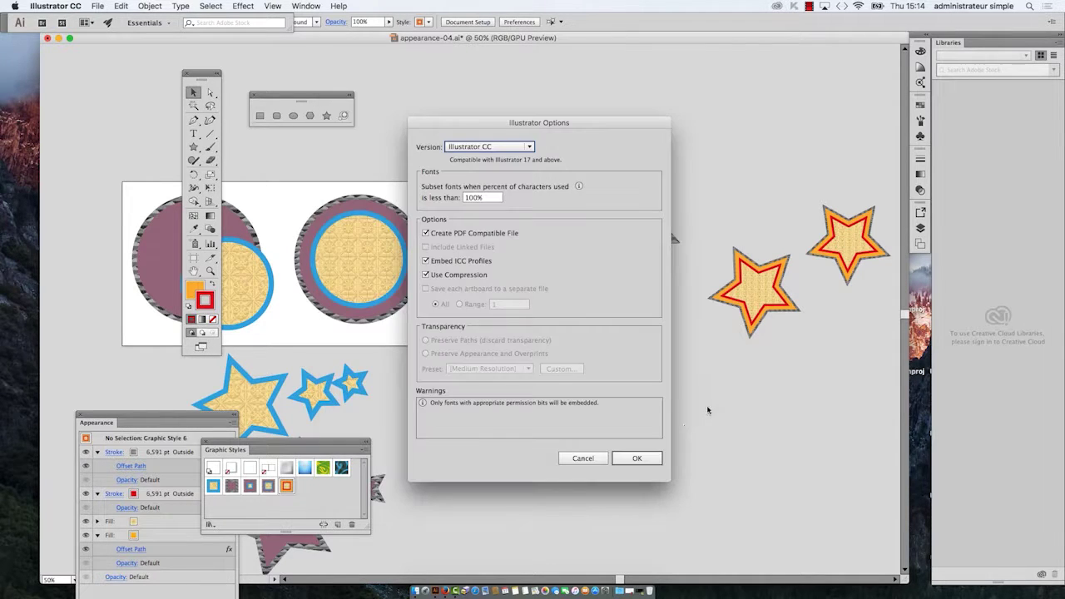
key("Return")
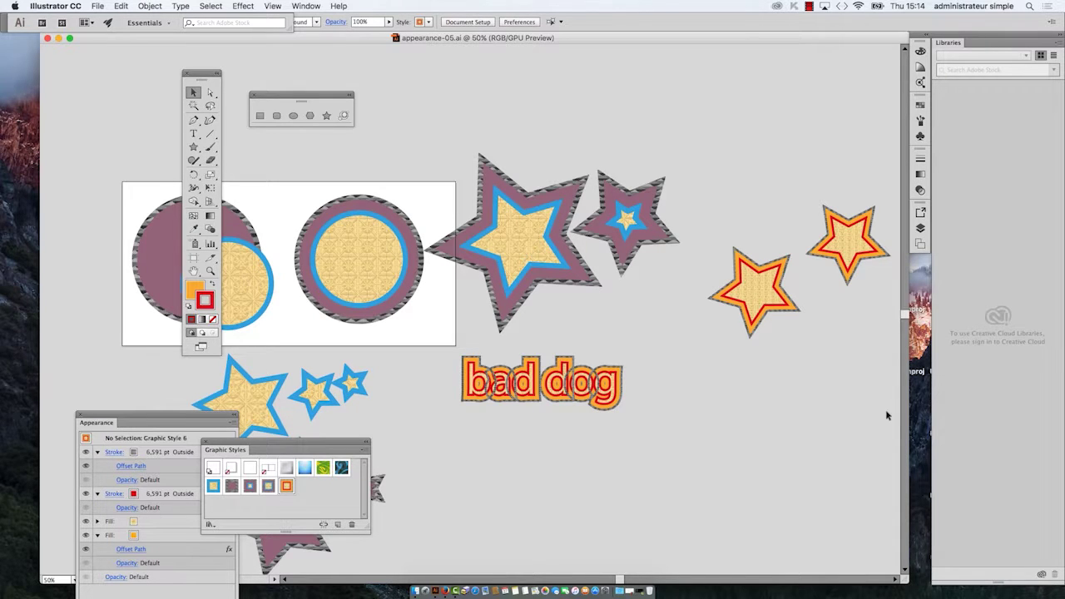
Step: Move the graphic styles collection to the empty area above the stars and examine its available commands
left_click_drag(354, 444, 755, 72)
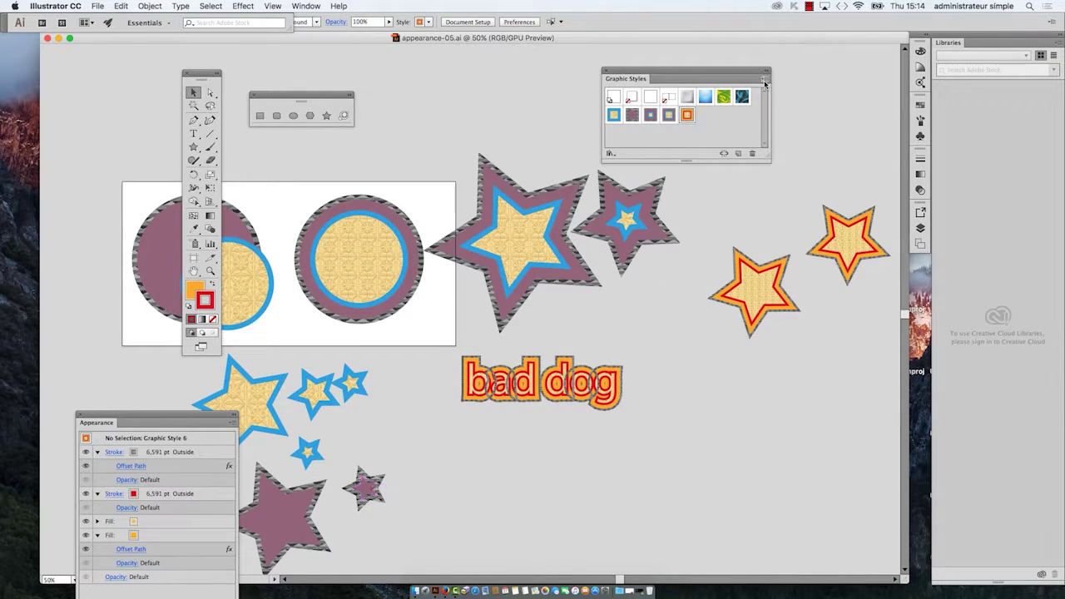
left_click(764, 80)
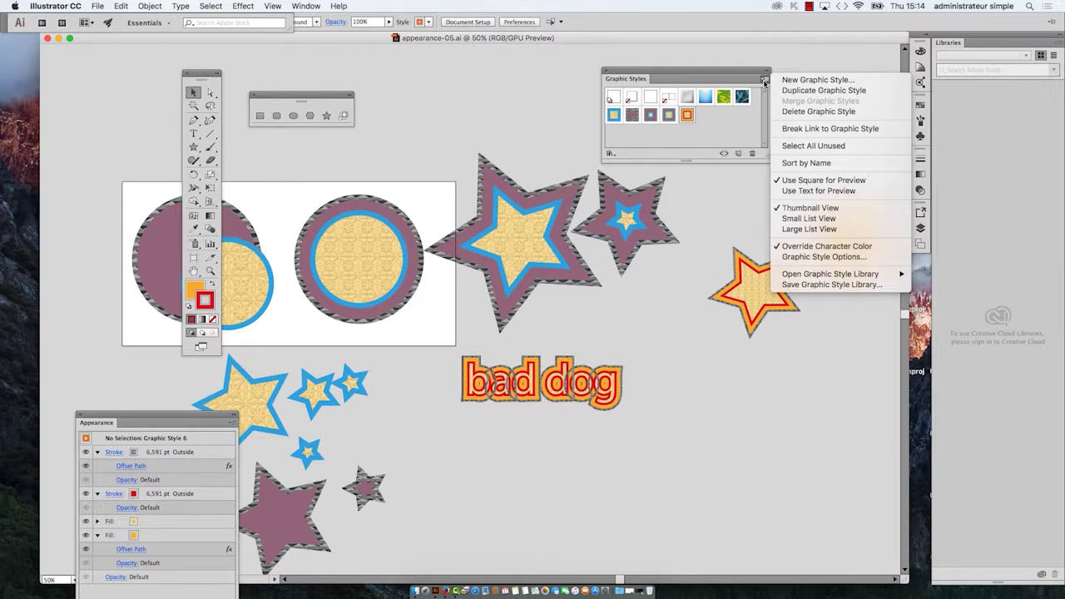
left_click(723, 74)
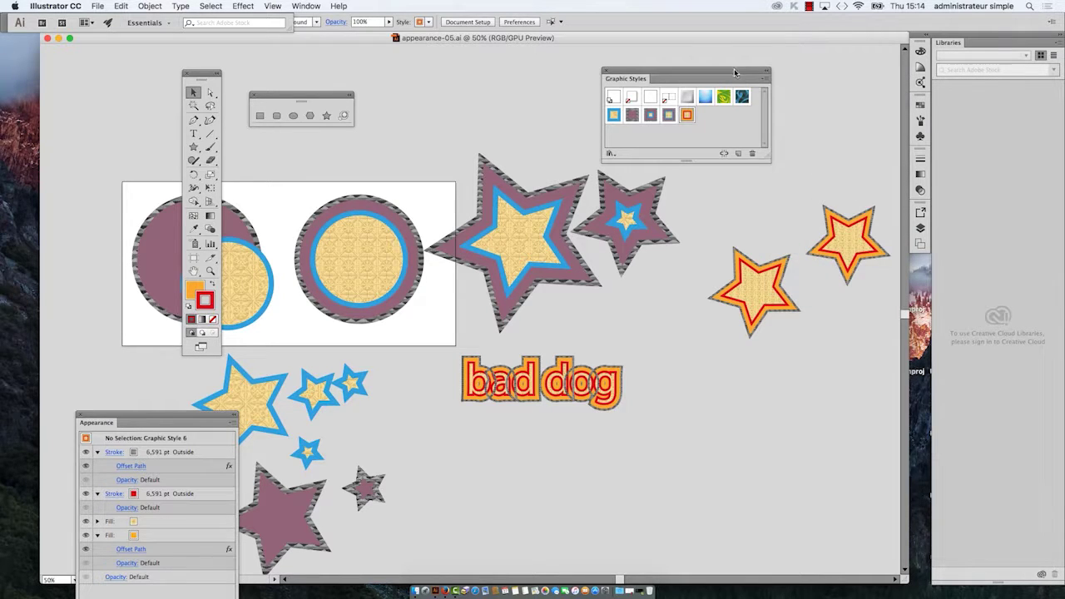
left_click(764, 80)
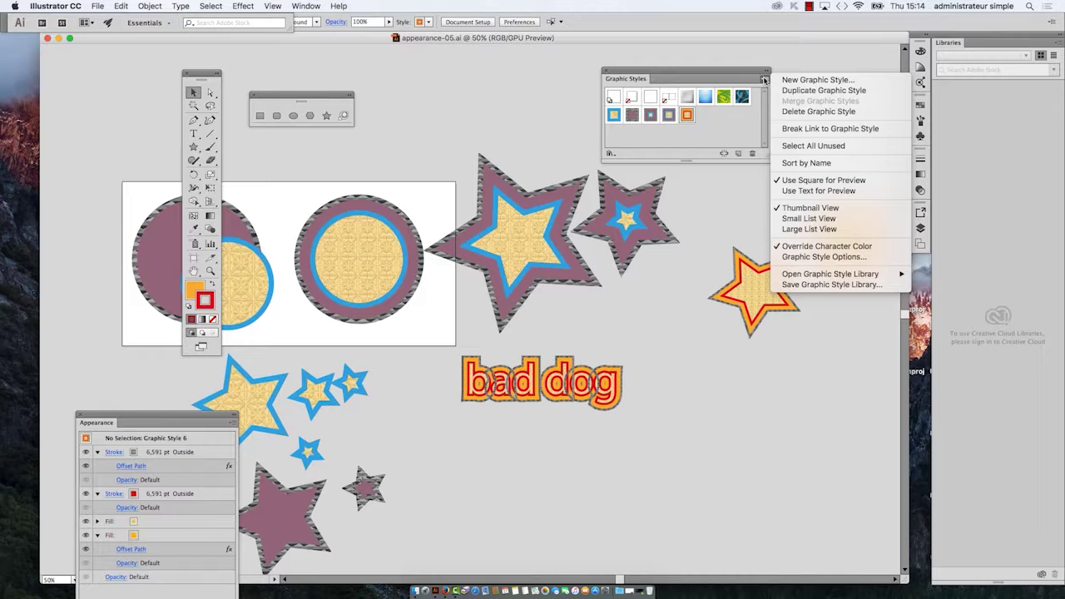
left_click(731, 73)
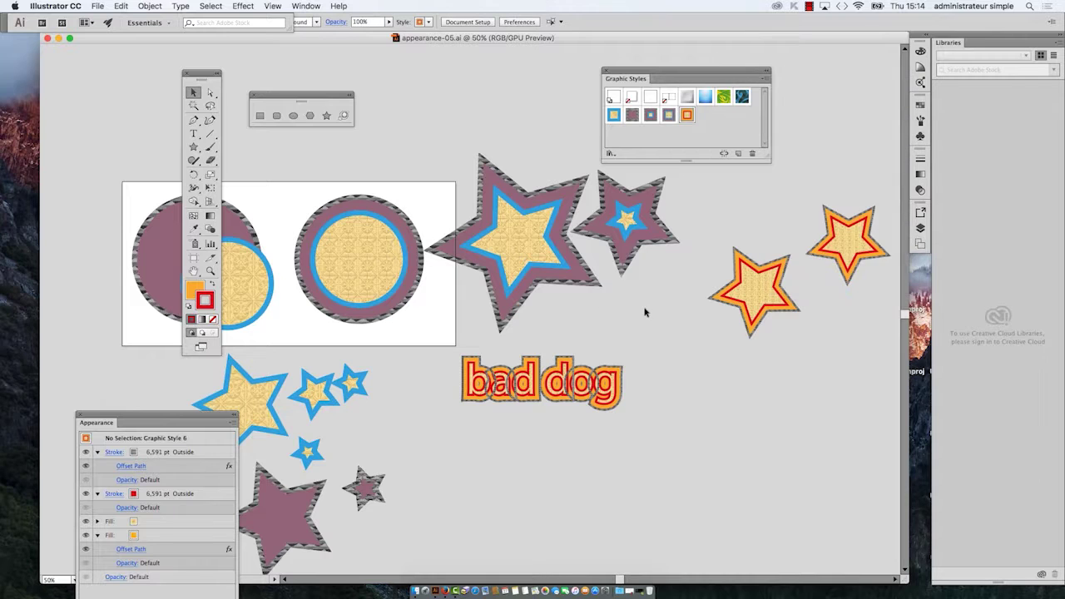
Step: Create a new A4 portrait document using the Print profile
left_click(98, 6)
left_click(107, 19)
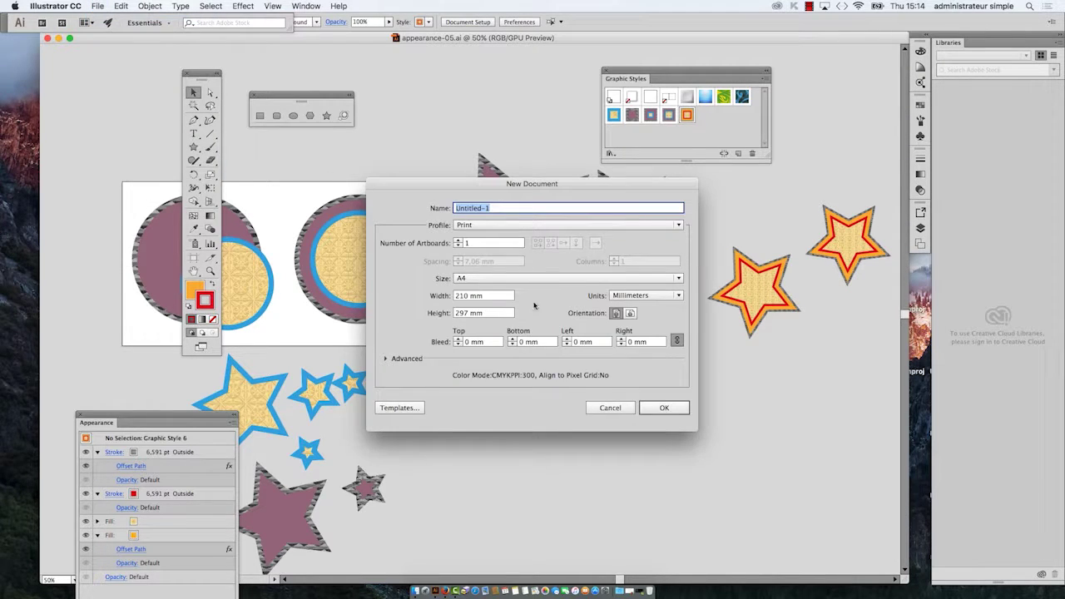
left_click(662, 408)
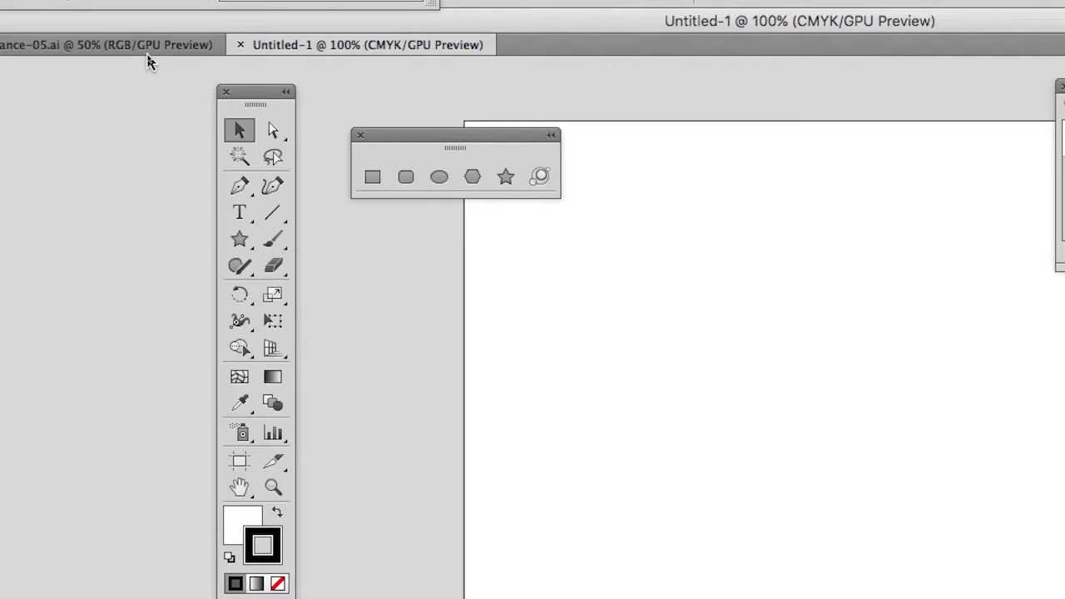
Step: Compare the color modes of both open documents and change the new document's color mode to RGB Color
left_click(148, 62)
left_click(329, 45)
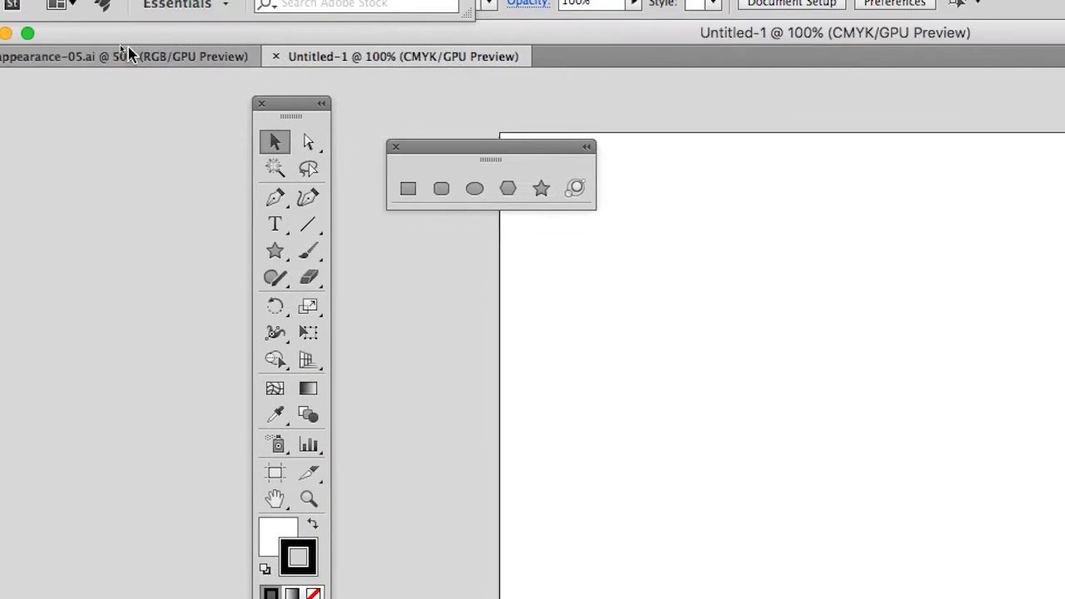
left_click(129, 55)
left_click(342, 55)
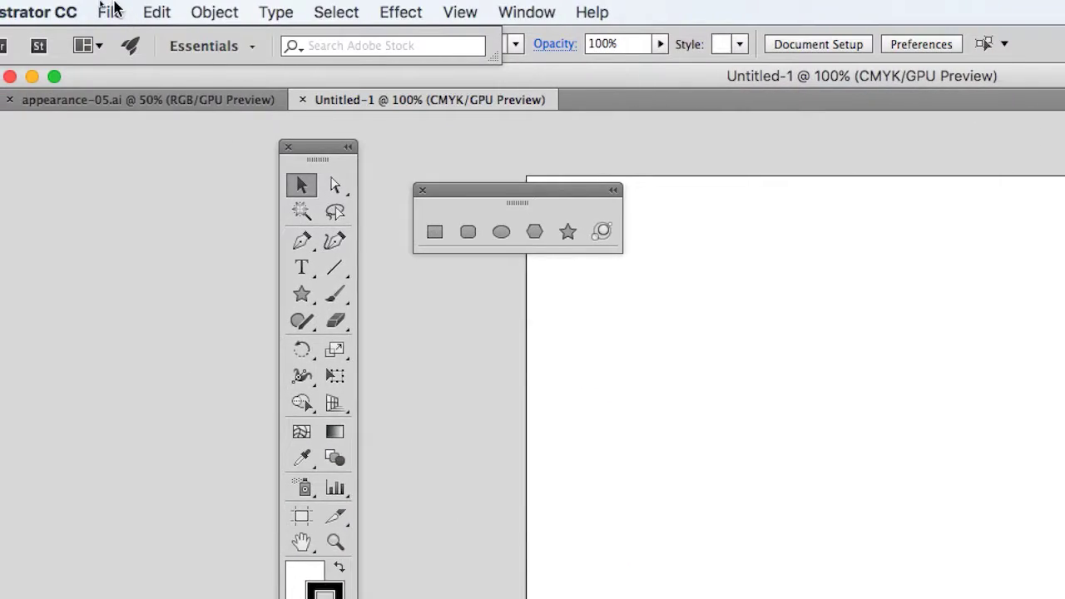
left_click(150, 10)
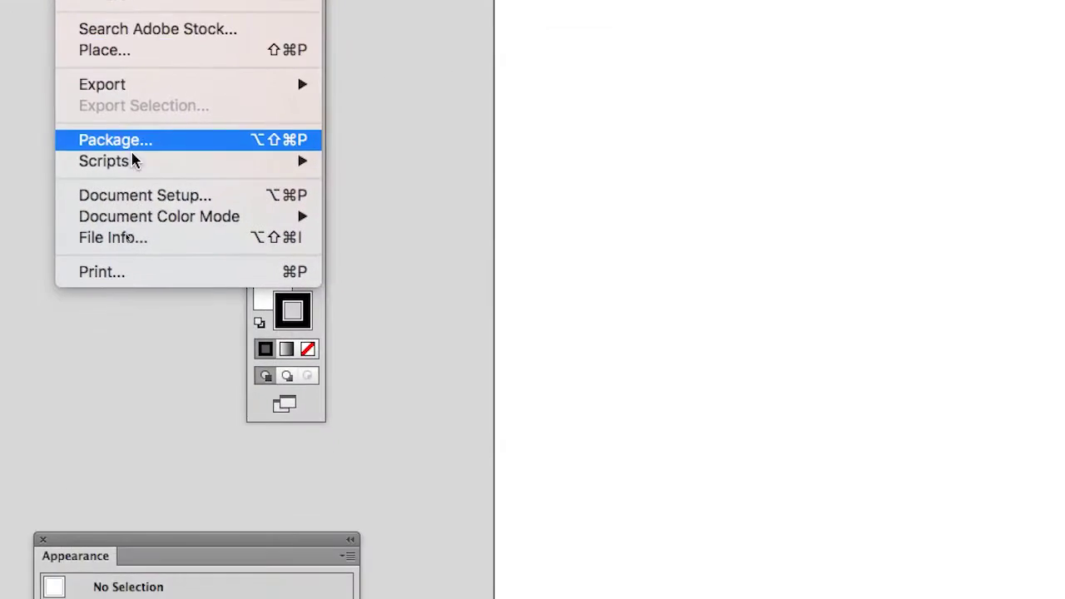
mouse_move(192, 473)
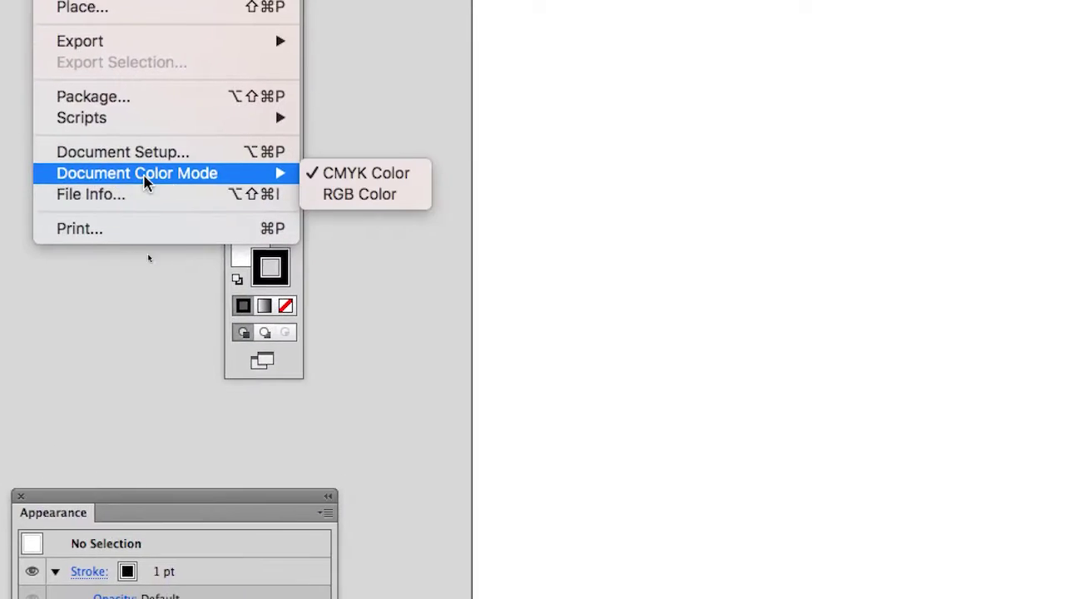
left_click(339, 194)
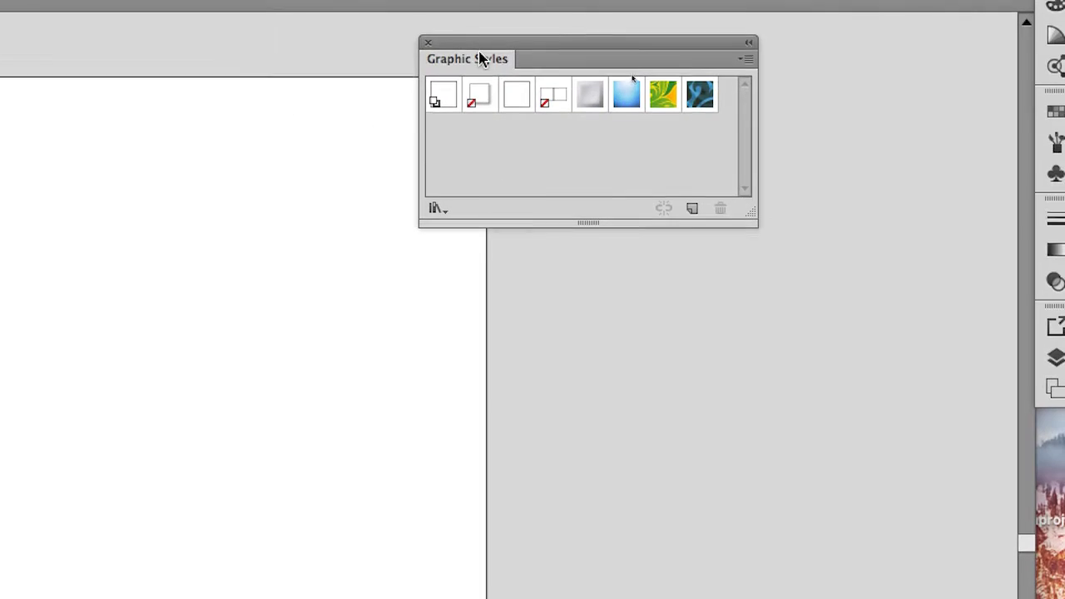
Step: Copy the small purple star with the blue outline from appearance-05.ai into the Untitled-1 document
left_click_drag(483, 58, 413, 119)
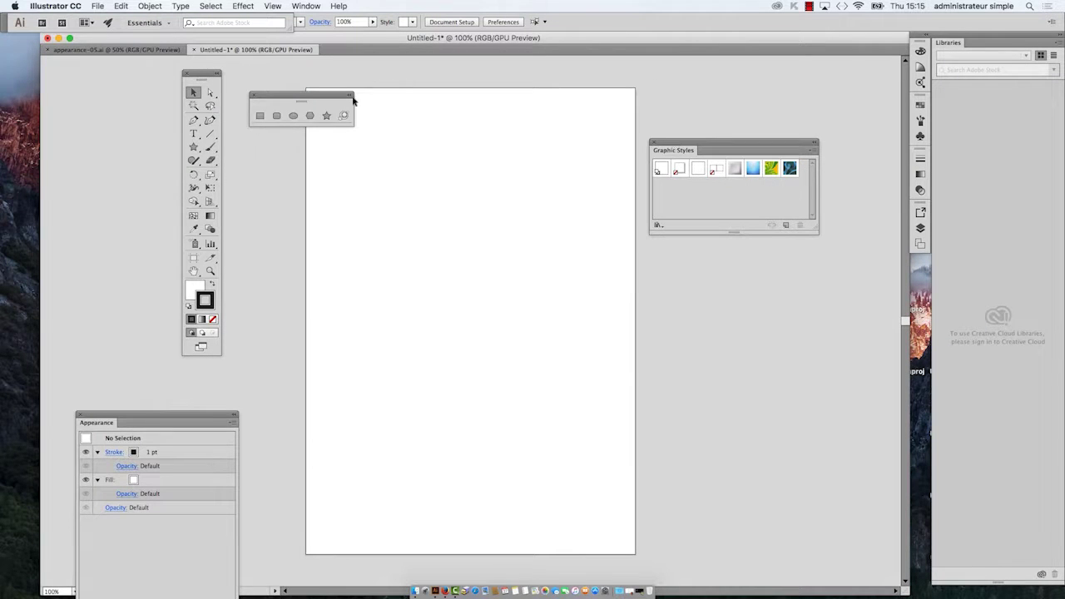
left_click(116, 50)
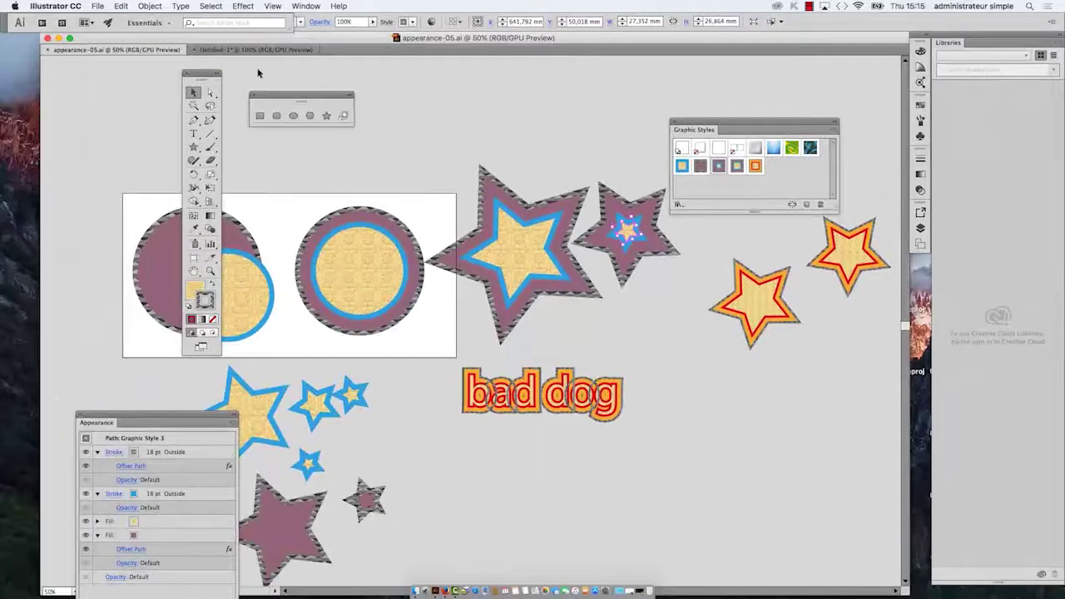
left_click(259, 50)
key("super+v")
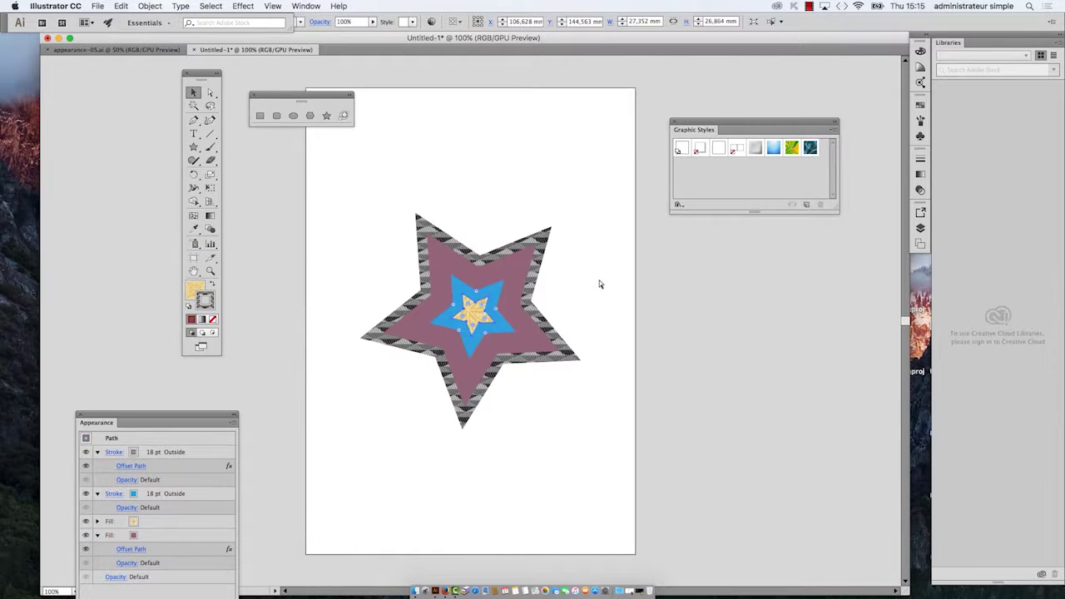
Step: Save the pasted star's appearance as a new graphic style and delete the star from the page
left_click_drag(710, 125, 629, 202)
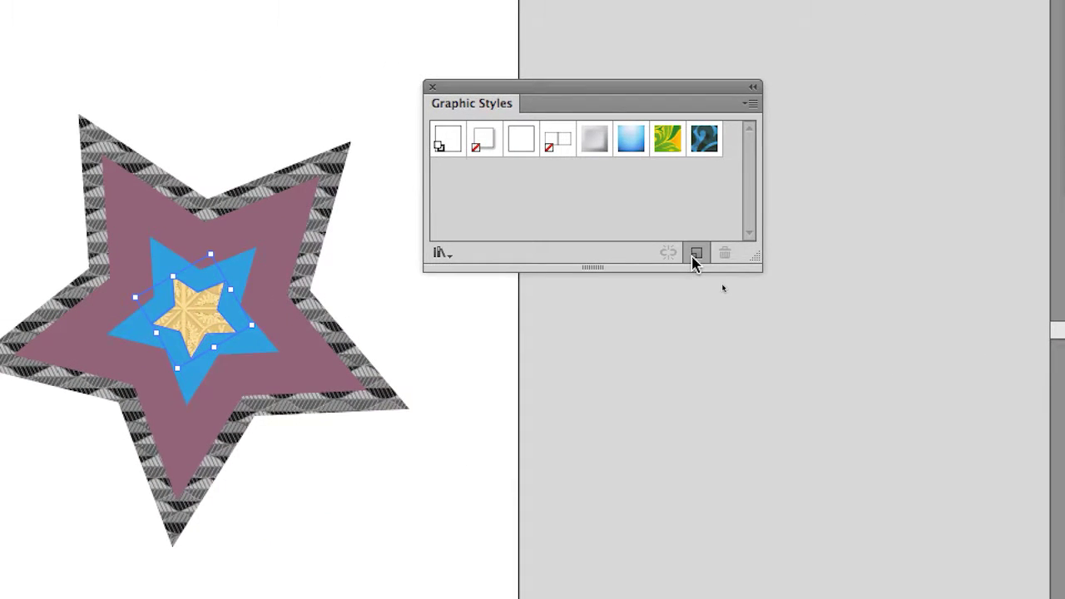
left_click(694, 255)
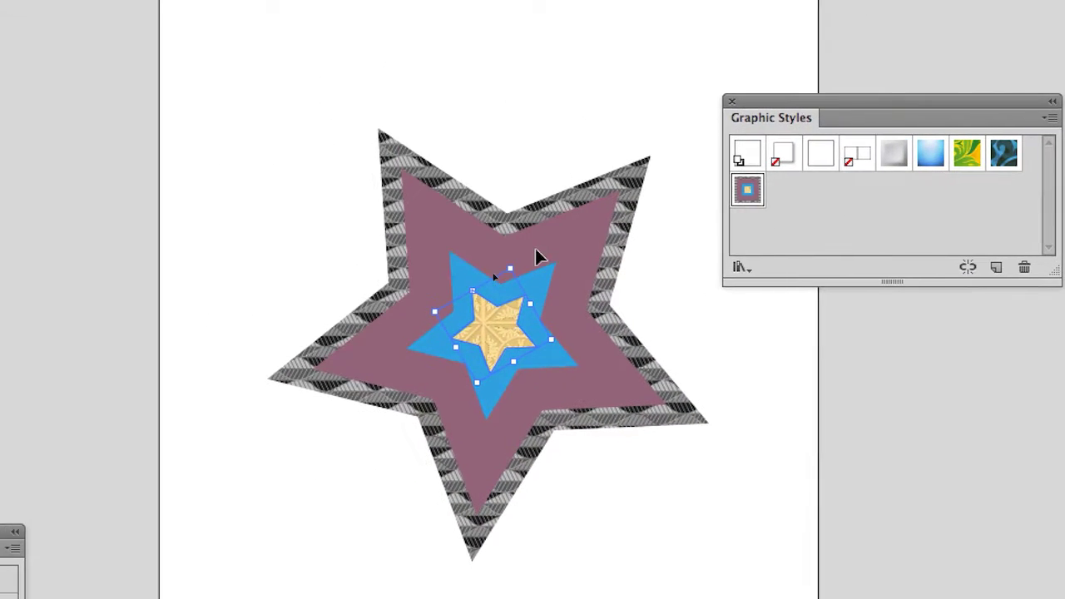
key("Delete")
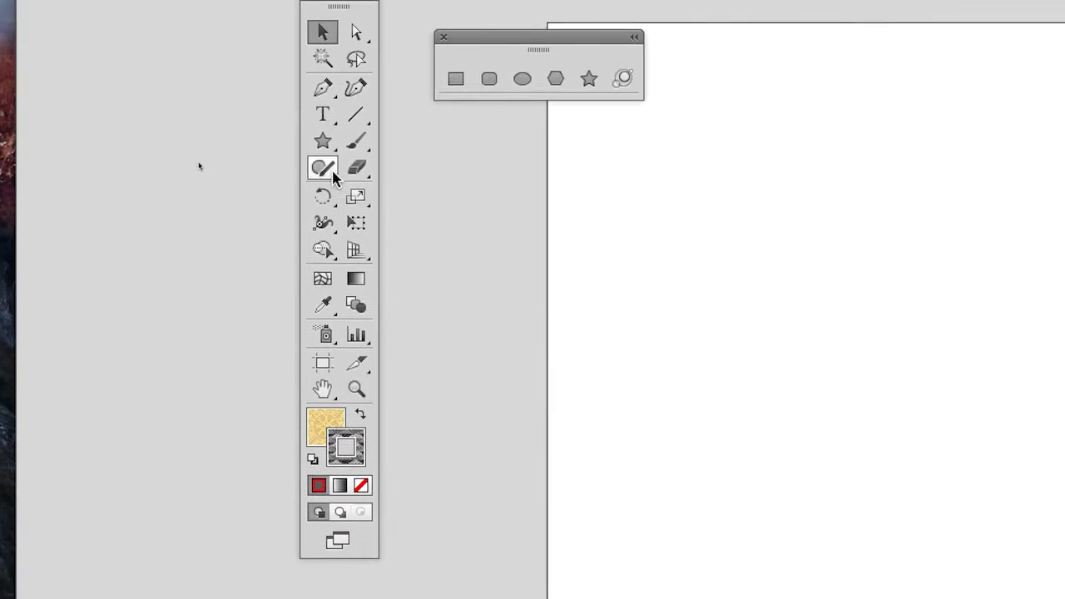
Step: Draw a small hexagon with the Polygon tool and apply the new purple and blue graphic style to it
left_click(329, 163)
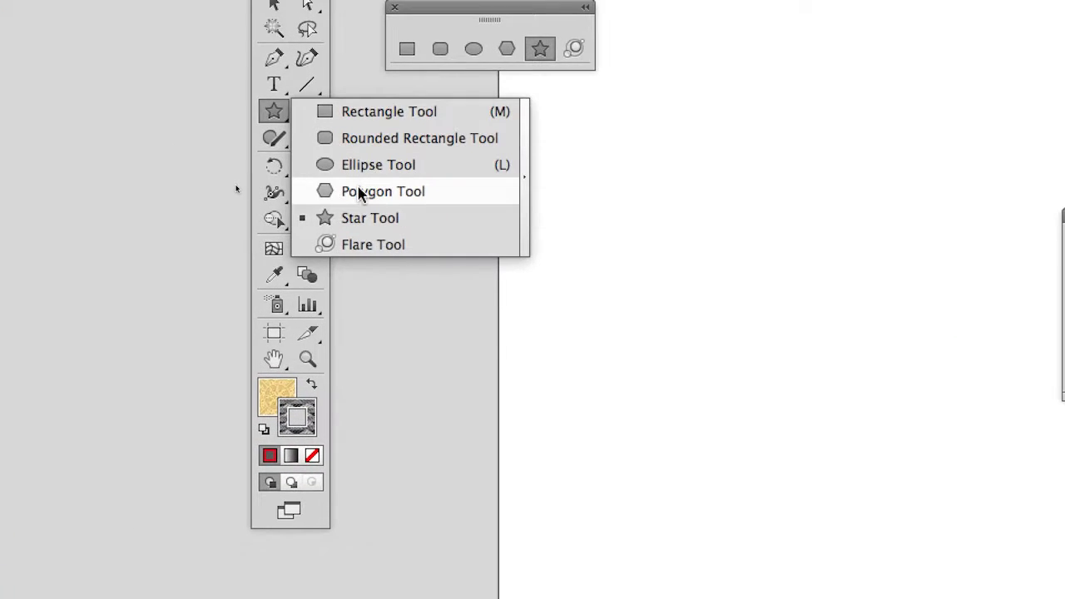
left_click(412, 241)
left_click_drag(885, 430, 931, 450)
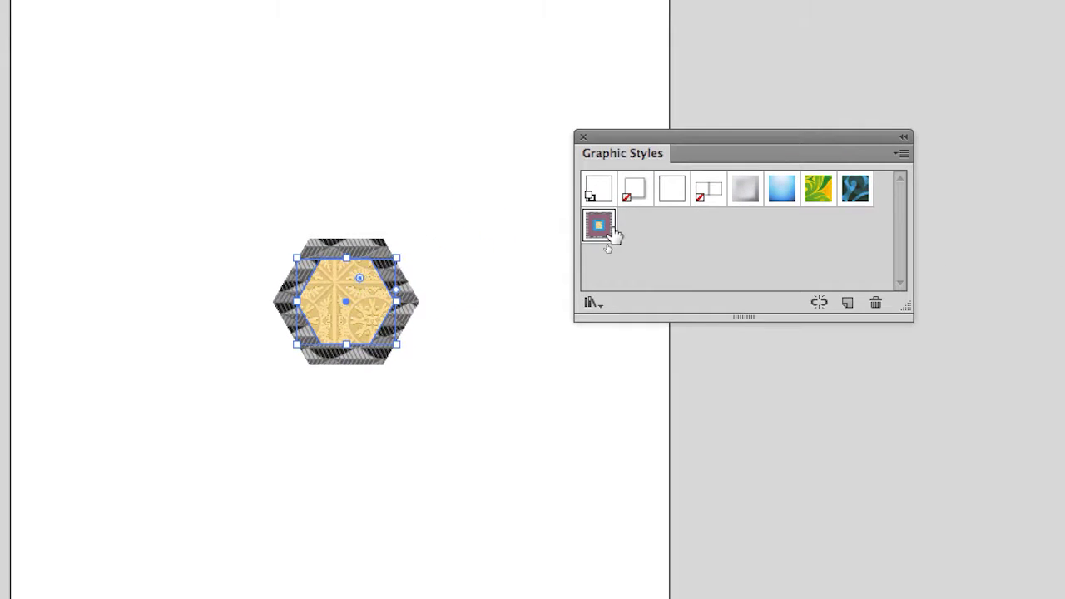
left_click(744, 166)
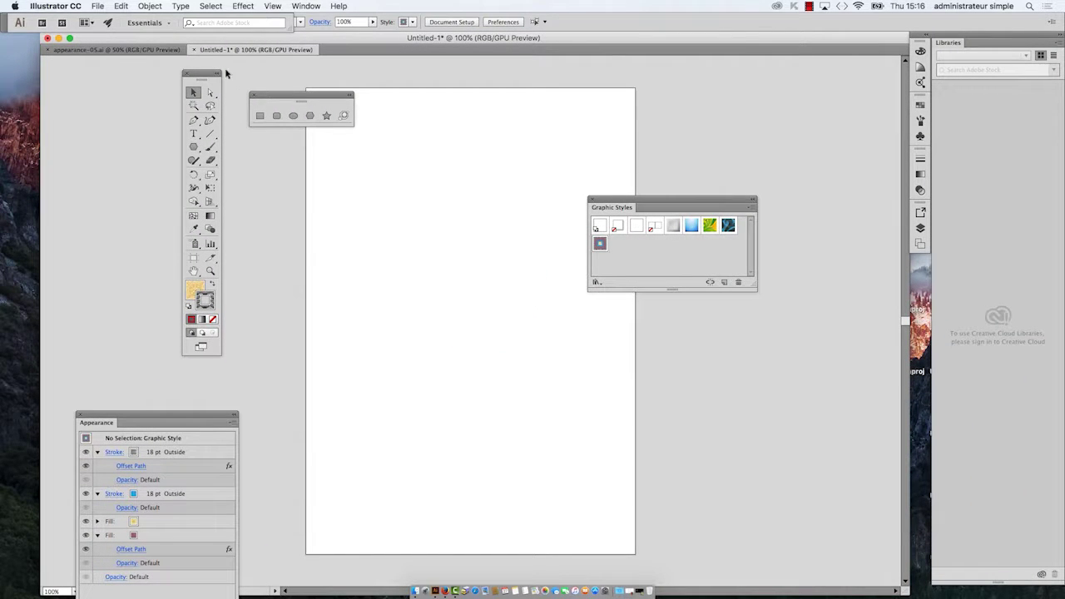
Step: Save the graphic styles of appearance-05.ai as a library on the Desktop, named with the author's first name and "-oct2016"
left_click(147, 51)
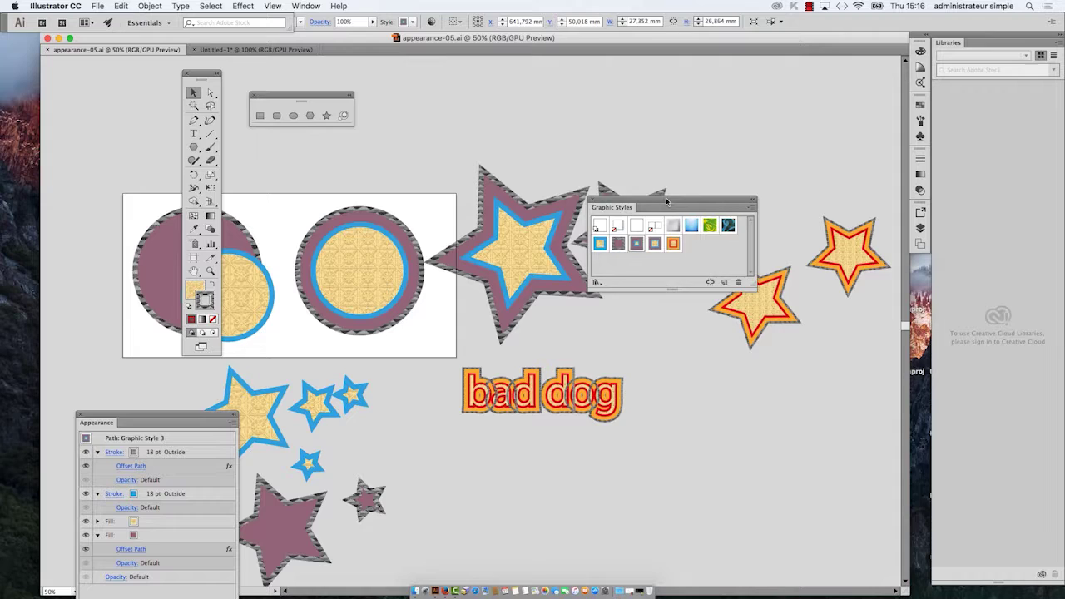
left_click_drag(666, 200, 649, 117)
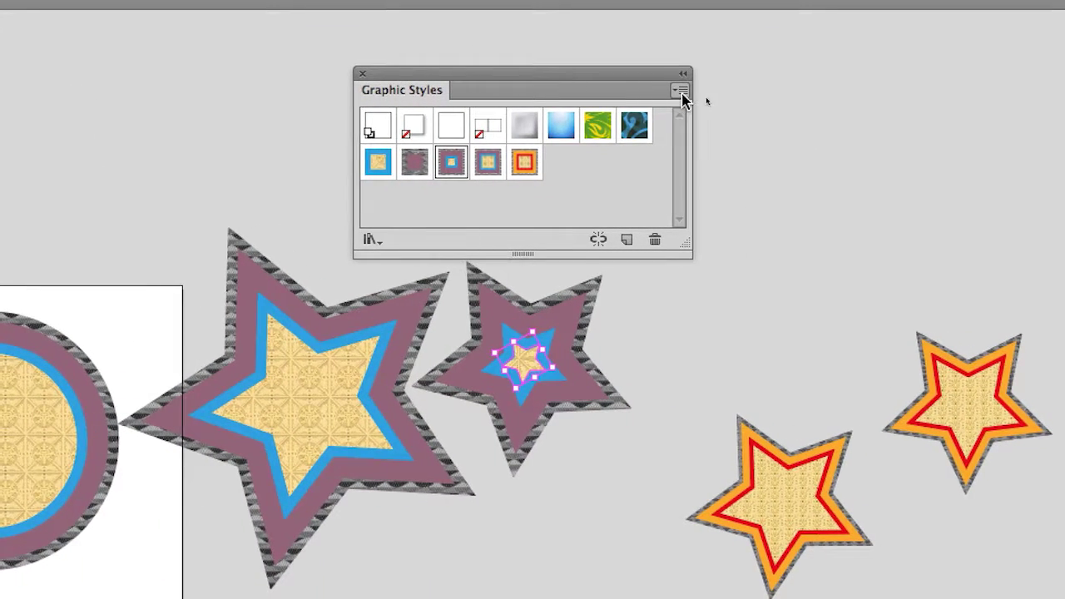
left_click(681, 93)
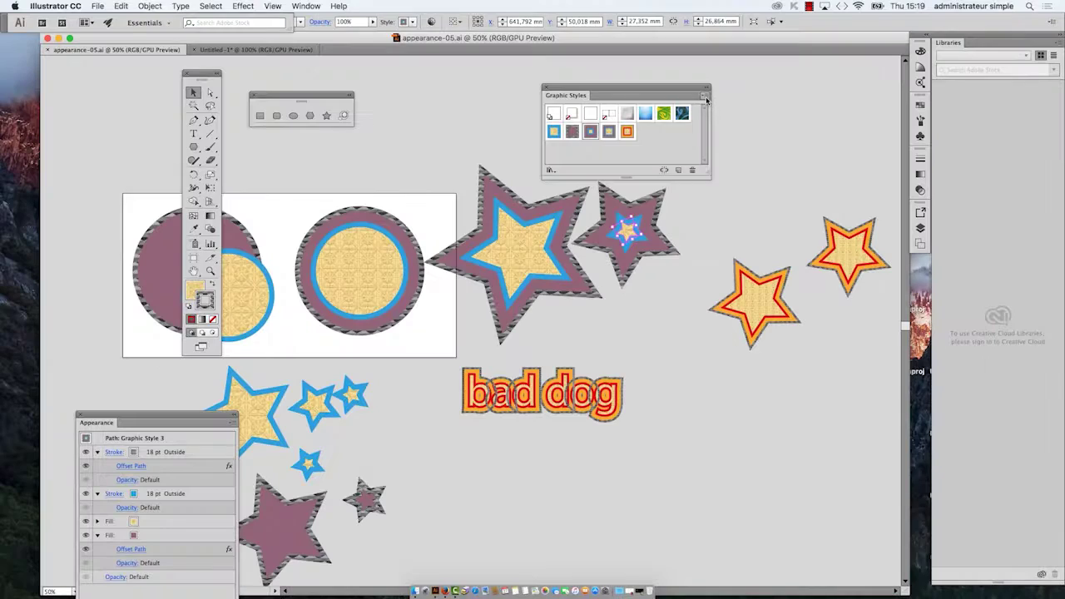
left_click(705, 96)
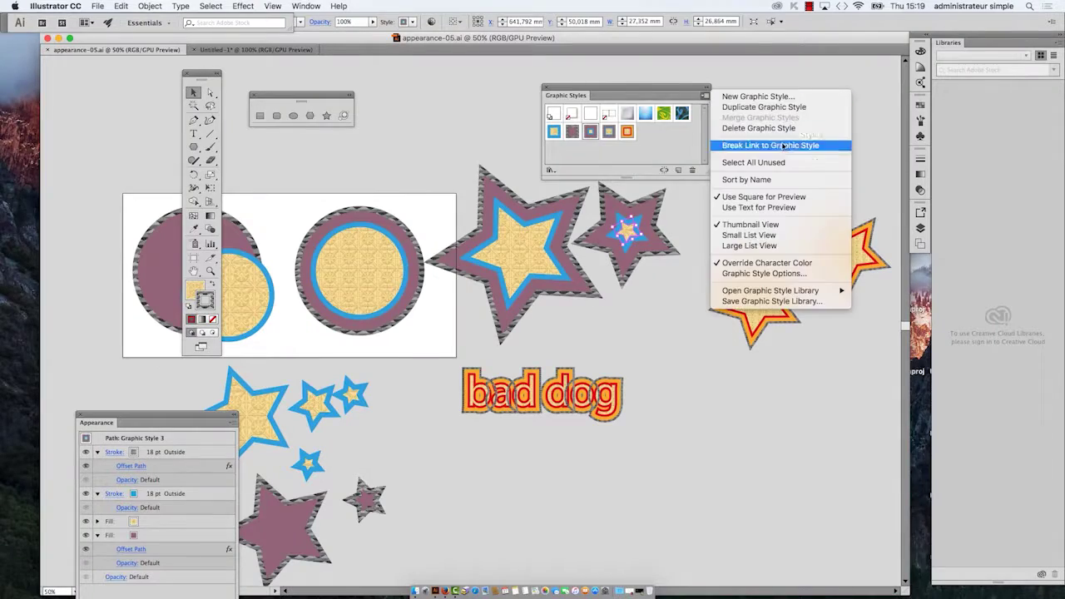
left_click(799, 302)
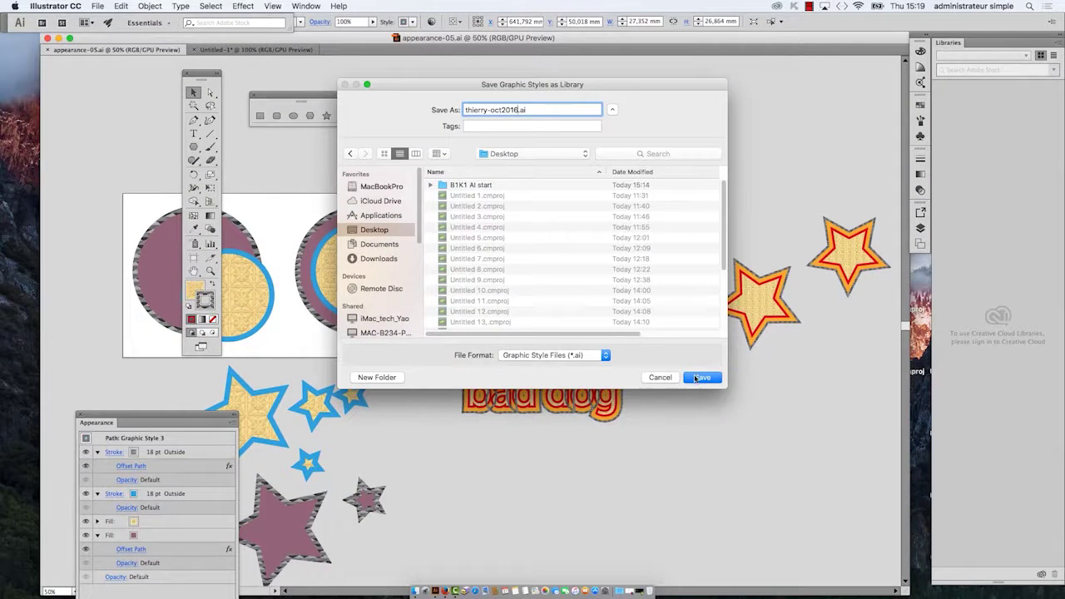
left_click(701, 377)
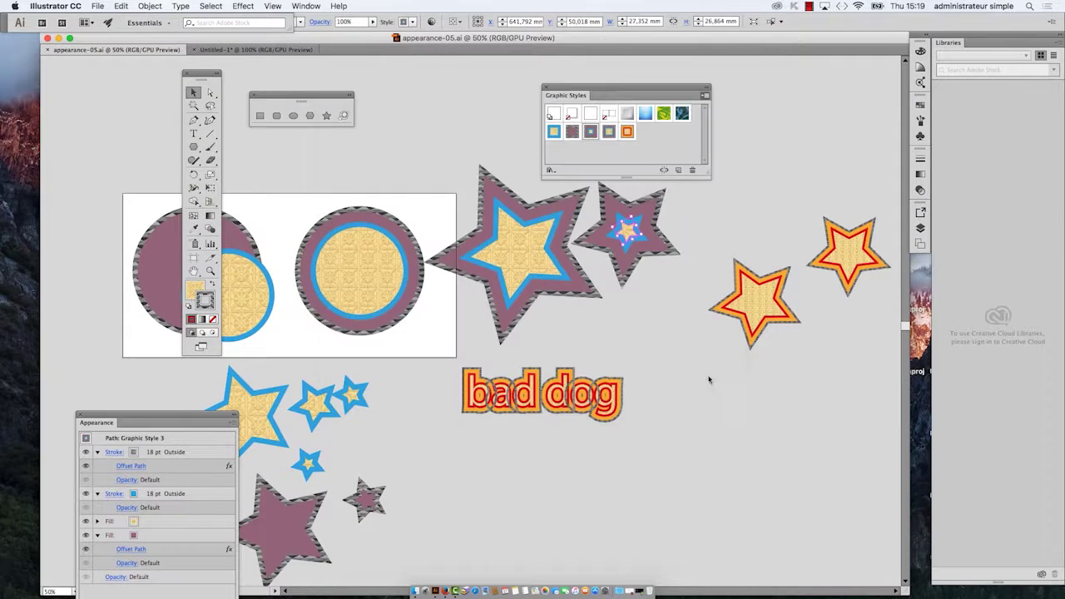
Step: Load the saved oct2016 graphic style library from the Desktop into Untitled-1 and enlarge its display
left_click(239, 50)
left_click(705, 96)
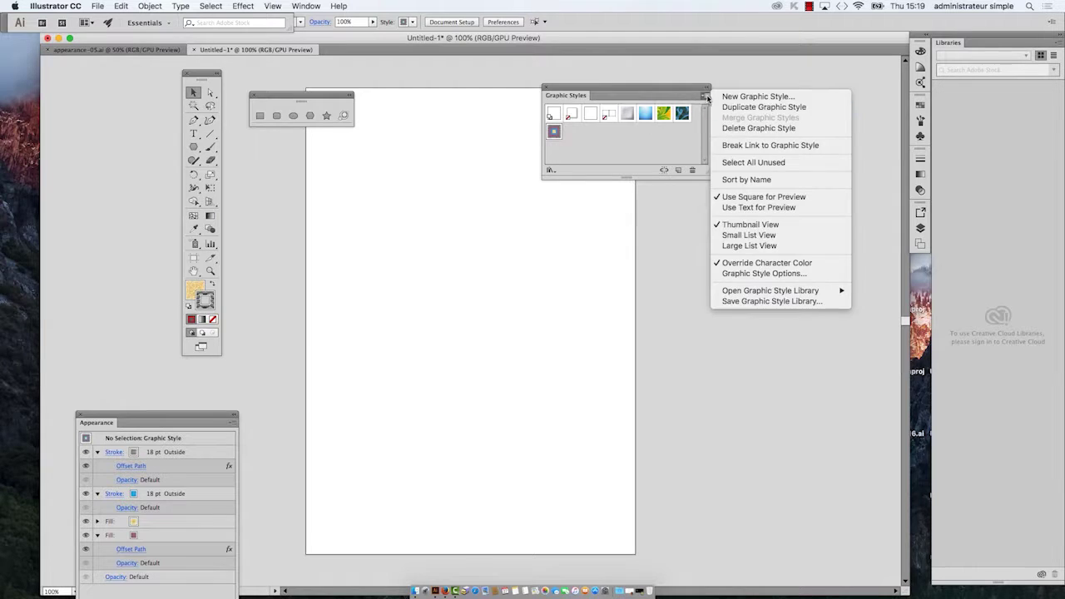
mouse_move(797, 292)
left_click(913, 434)
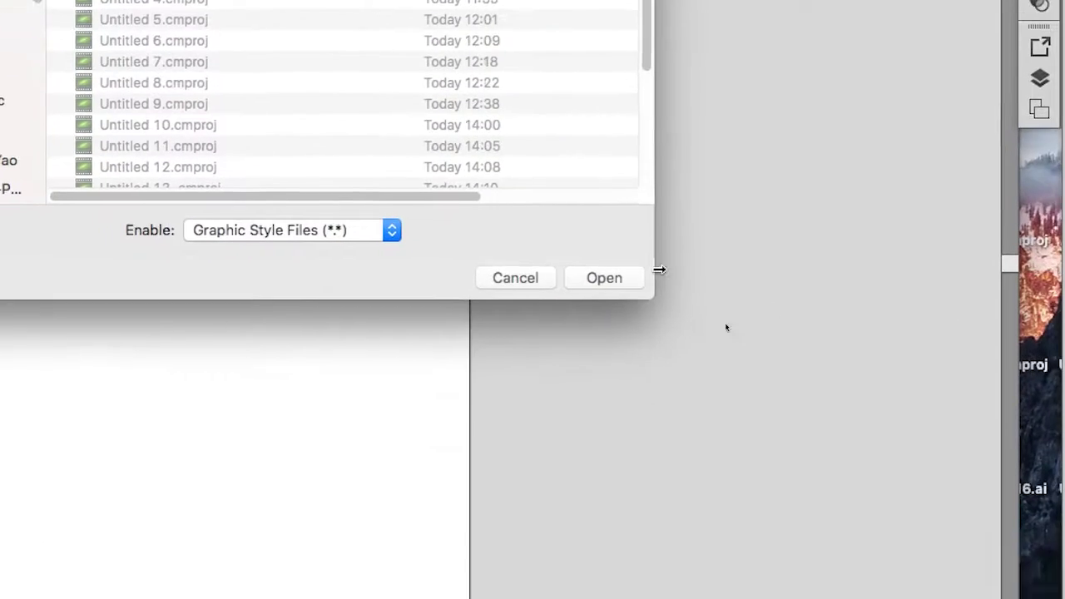
left_click(623, 282)
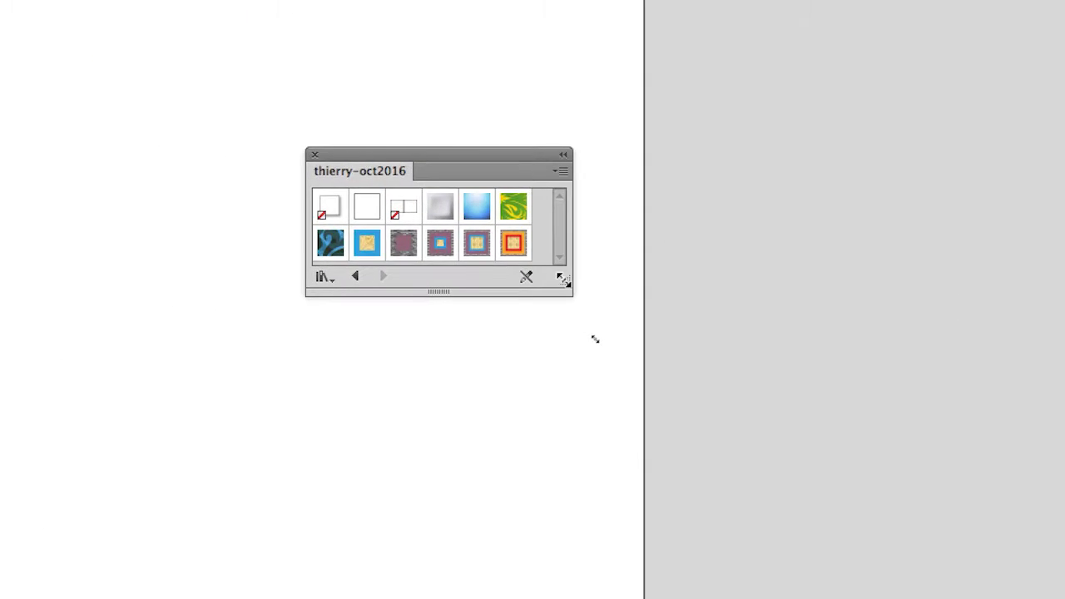
left_click_drag(563, 279, 594, 431)
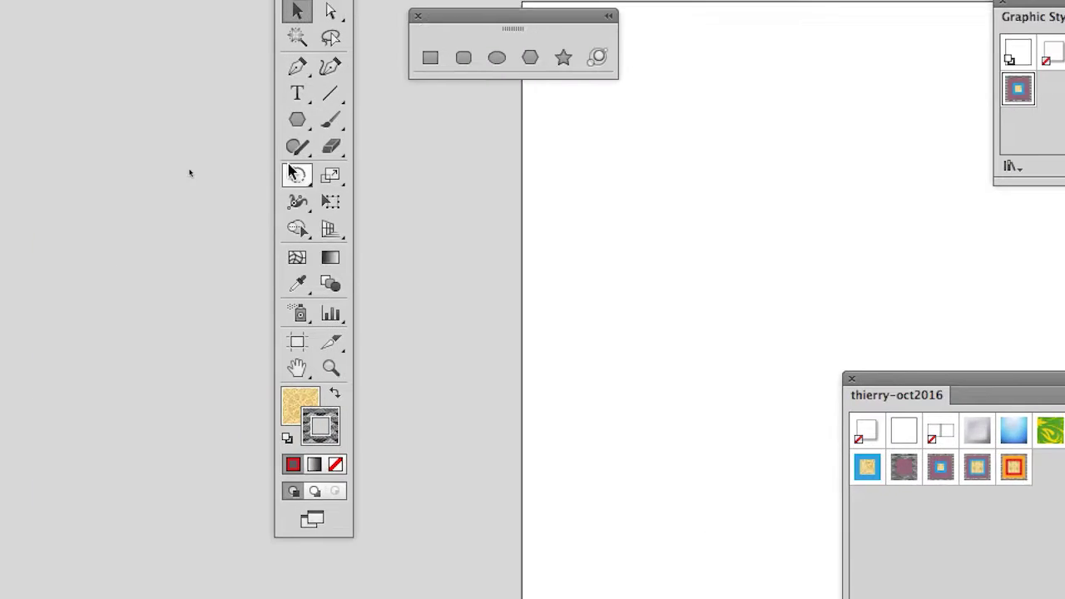
Step: Draw a hexagon and apply the library's patterned purple and blue style, followed by its orange and red style
left_click(109, 128)
left_click_drag(767, 204, 830, 249)
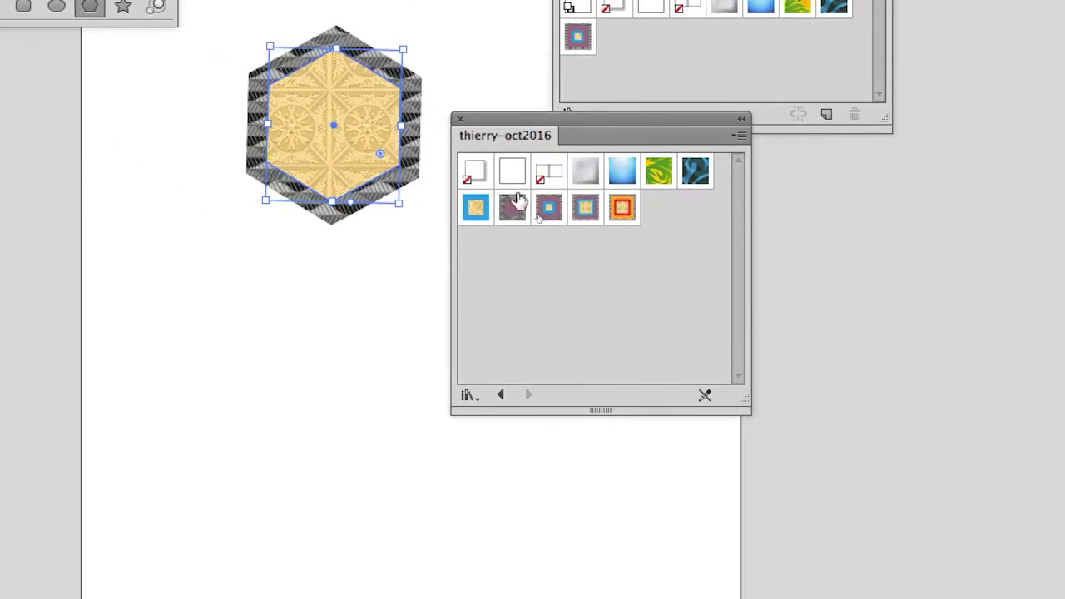
left_click(578, 329)
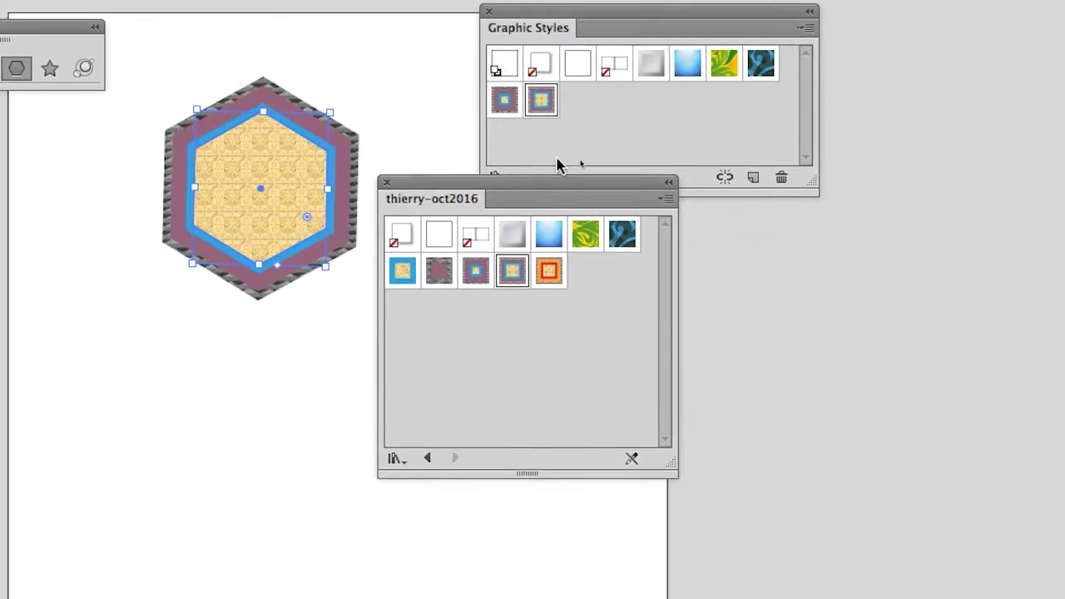
left_click(534, 241)
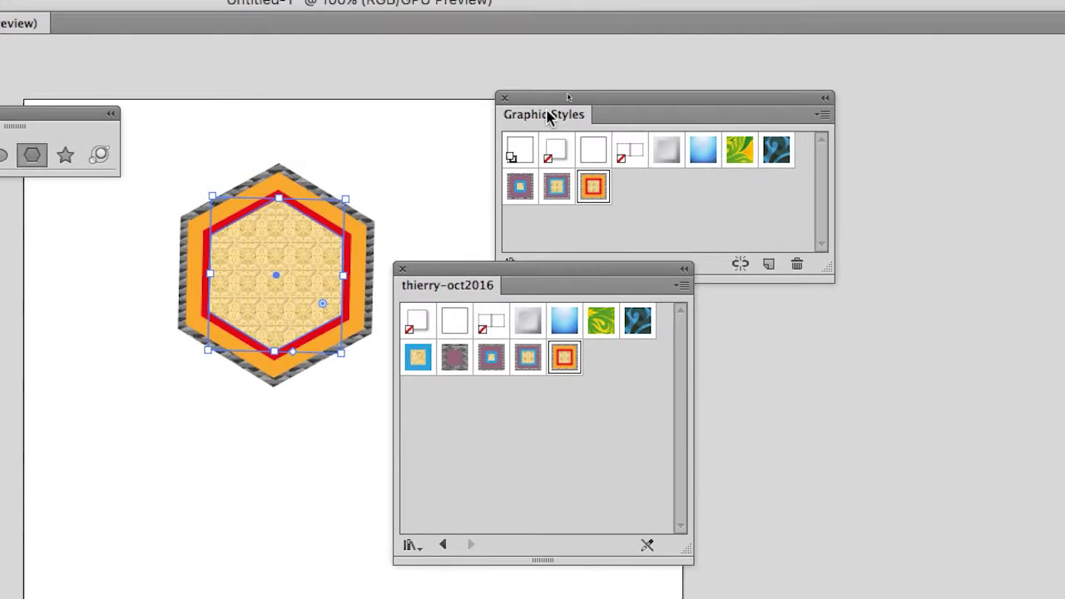